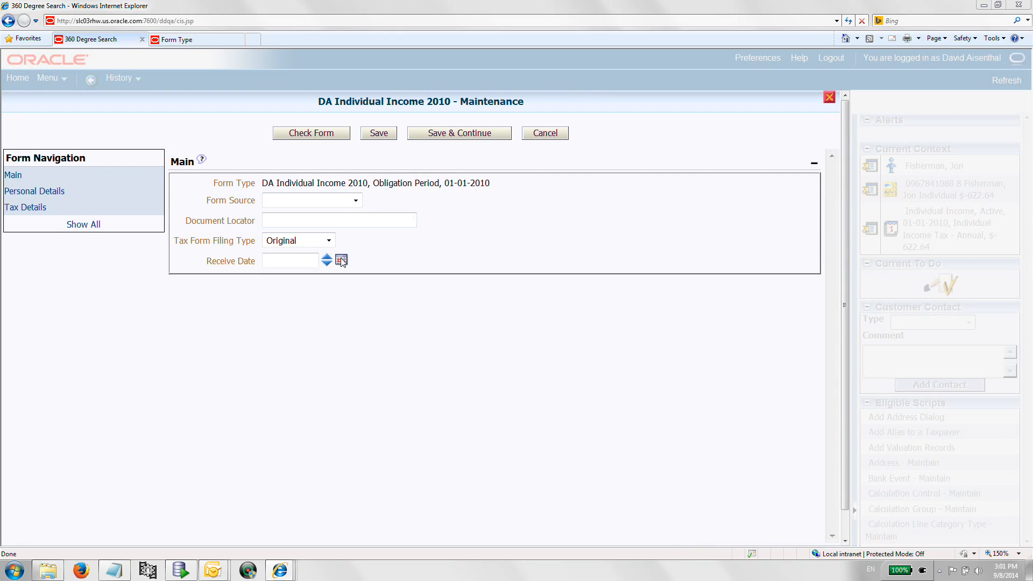
Step: Set the tax form's receive date to 09-08-2014 using the date picker
click(341, 261)
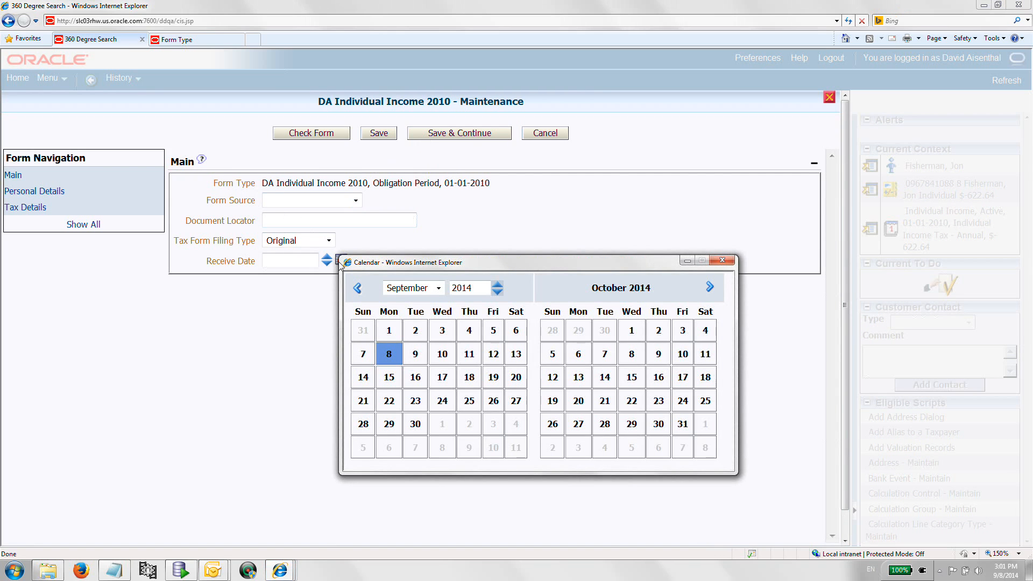
click(389, 353)
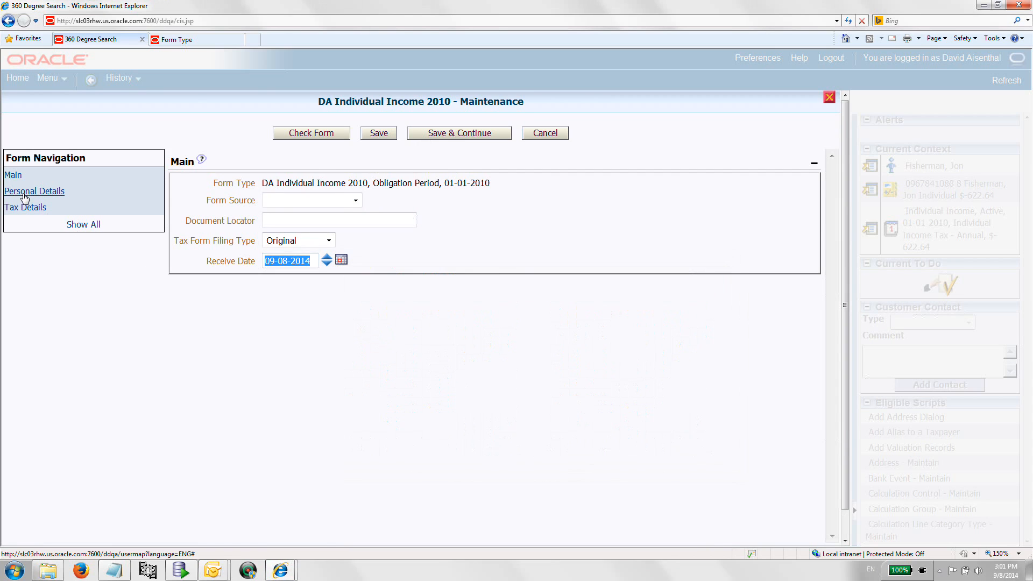
Step: Open the personal details section and enter the taxpayer's first and last name with title Dr
click(59, 193)
click(305, 183)
click(301, 205)
click(304, 205)
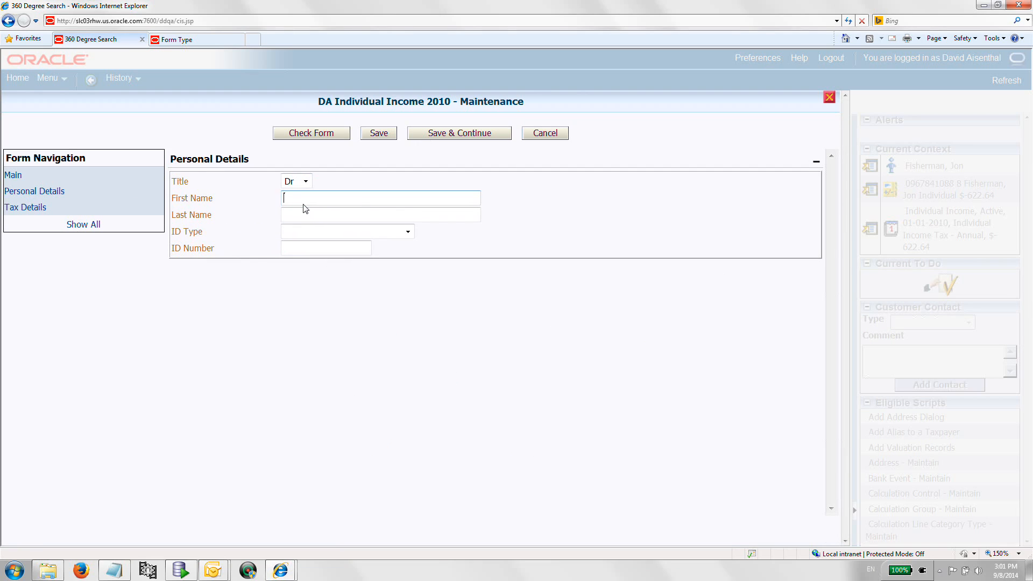
text(Fred)
click(290, 216)
text(B)
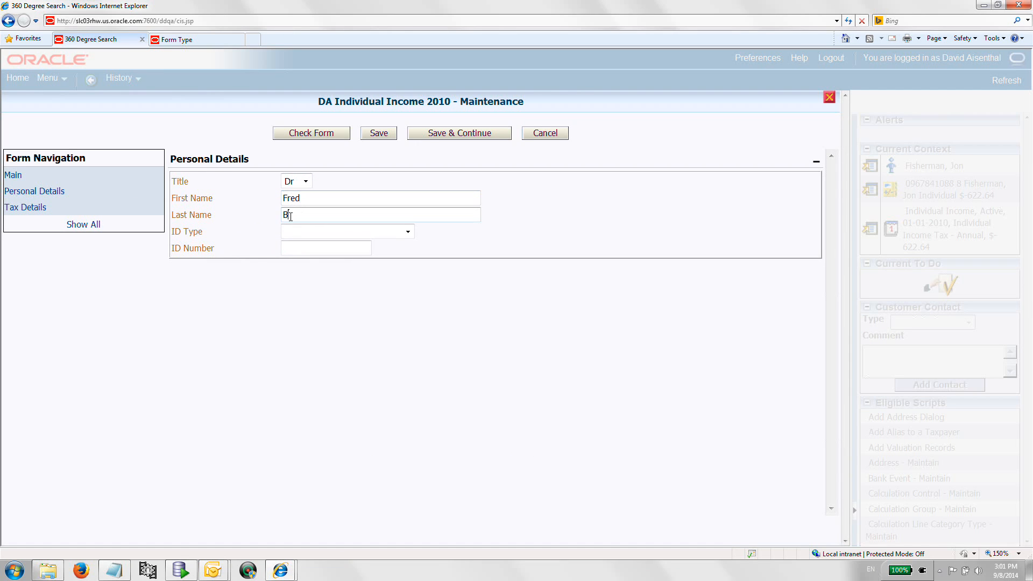
text(ro)
key(BackSpace)
key(BackSpace)
text(;logg)
click(290, 215)
key(BackSpace)
Step: Set the ID type to Social security number and enter the taxpayer's social security number
click(406, 231)
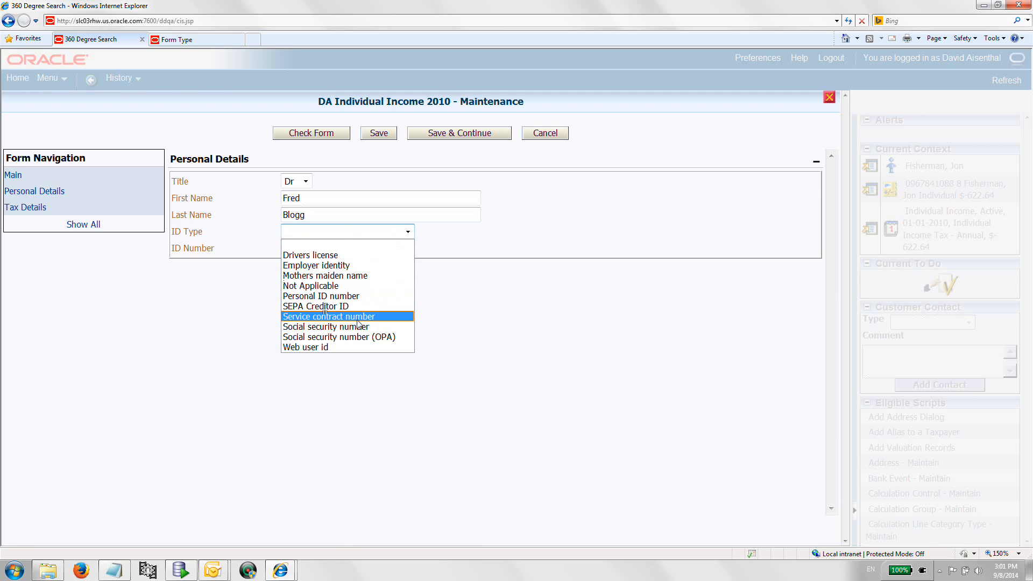
click(329, 325)
click(319, 247)
text(555-)
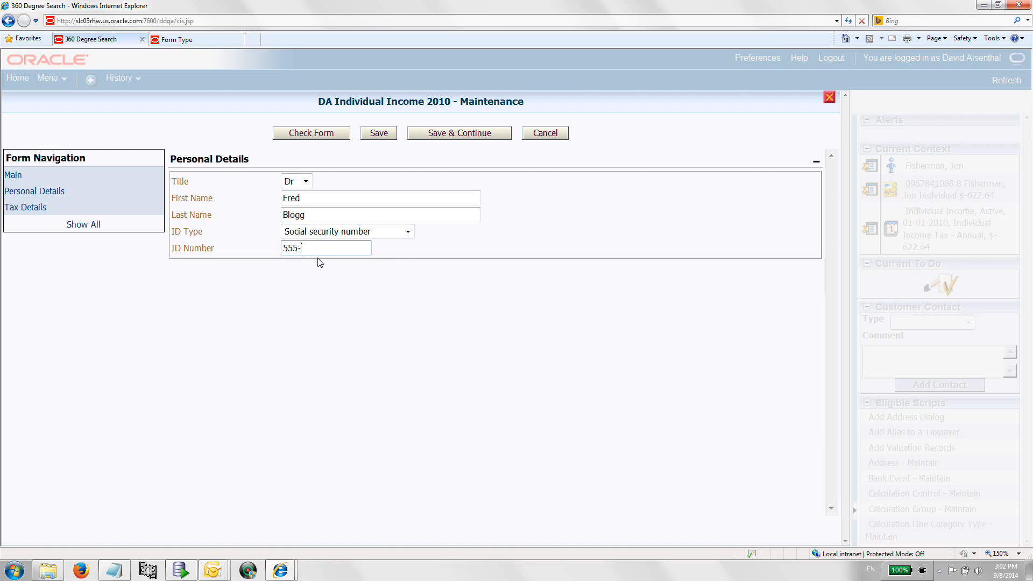
text(00-3333)
Step: Open the tax details and enter 30,000 as both the salary and the taxable amount
click(25, 210)
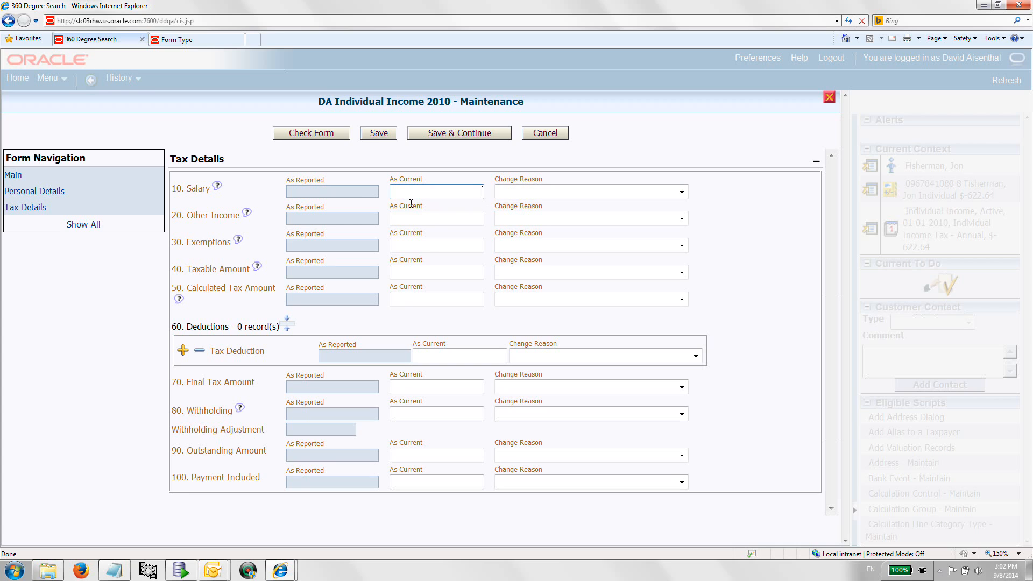
text(0)
key(BackSpace)
text(30000)
key(Tab)
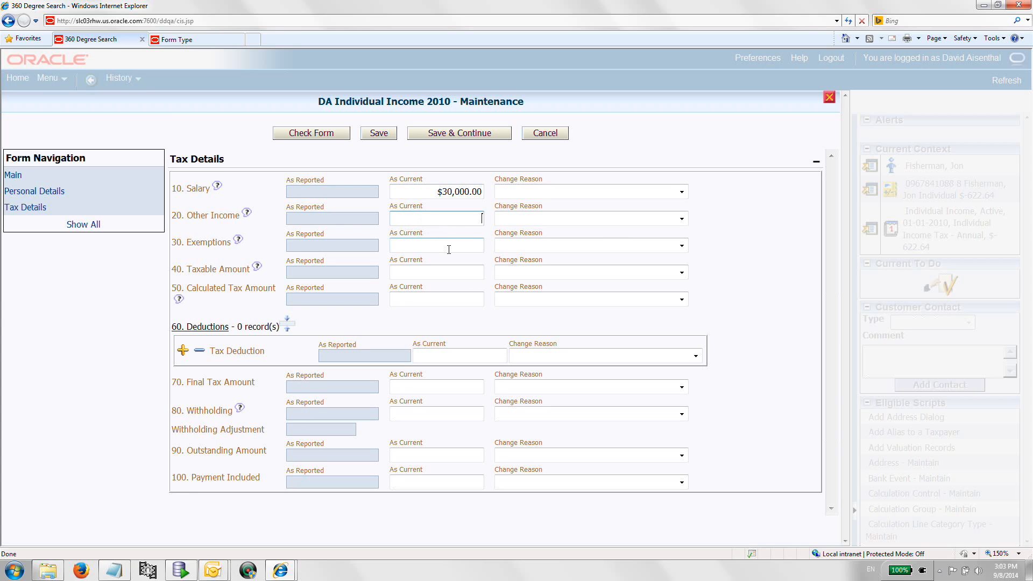
click(441, 271)
text(30000)
click(454, 297)
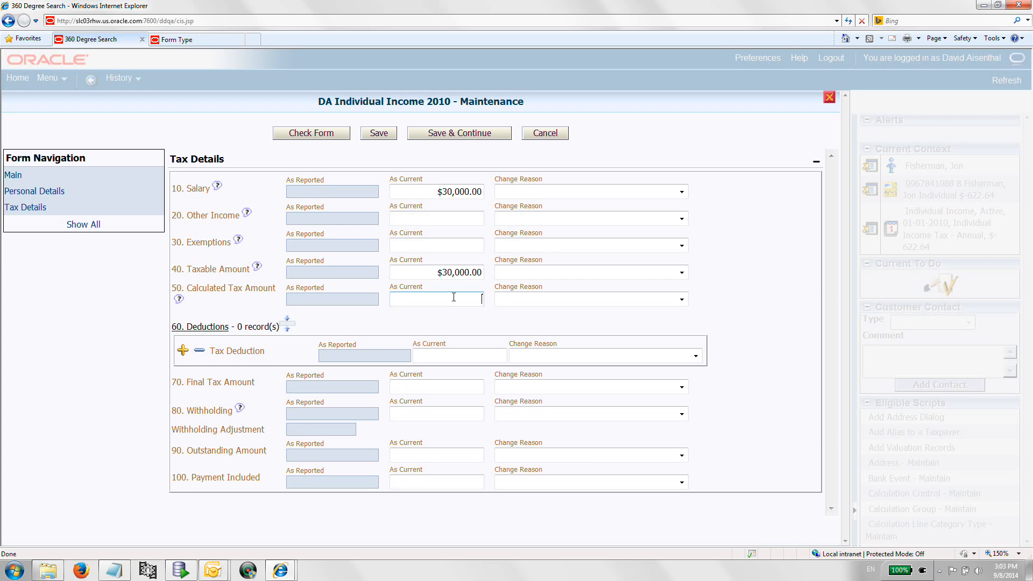
Step: Save the tax form and review its tax details
click(380, 135)
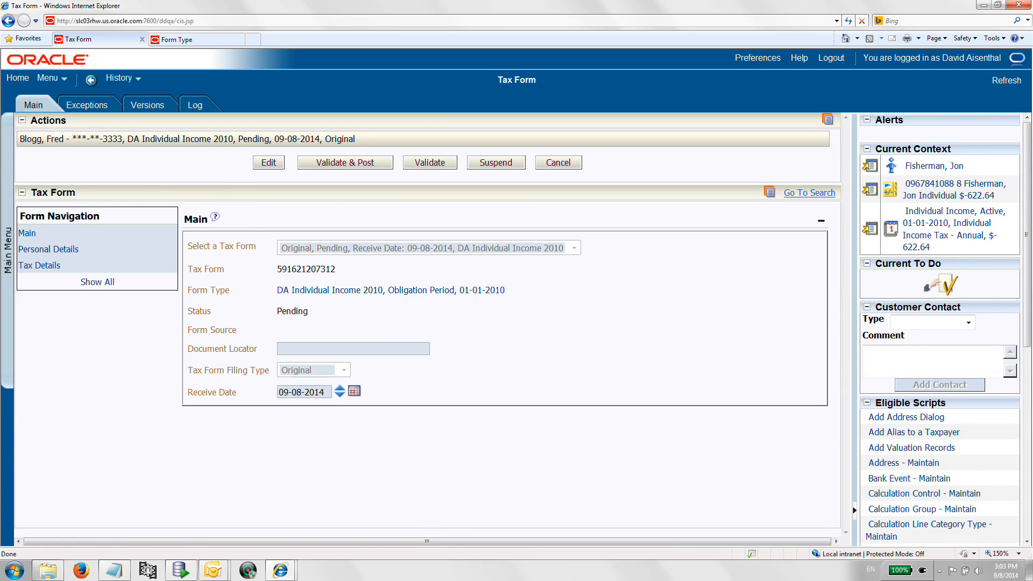
click(25, 268)
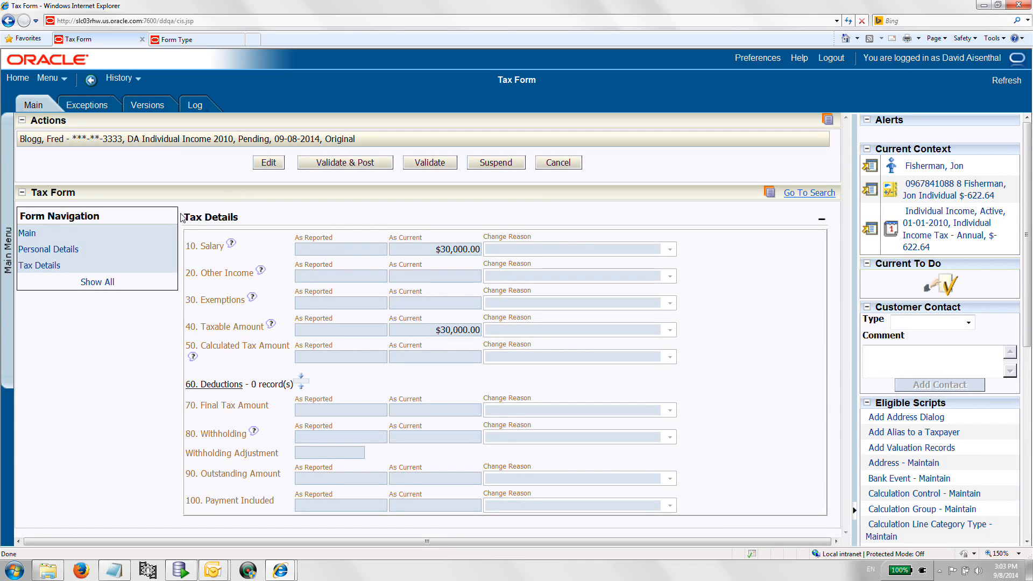
Step: Validate the tax form and review the calculated tax details
click(409, 165)
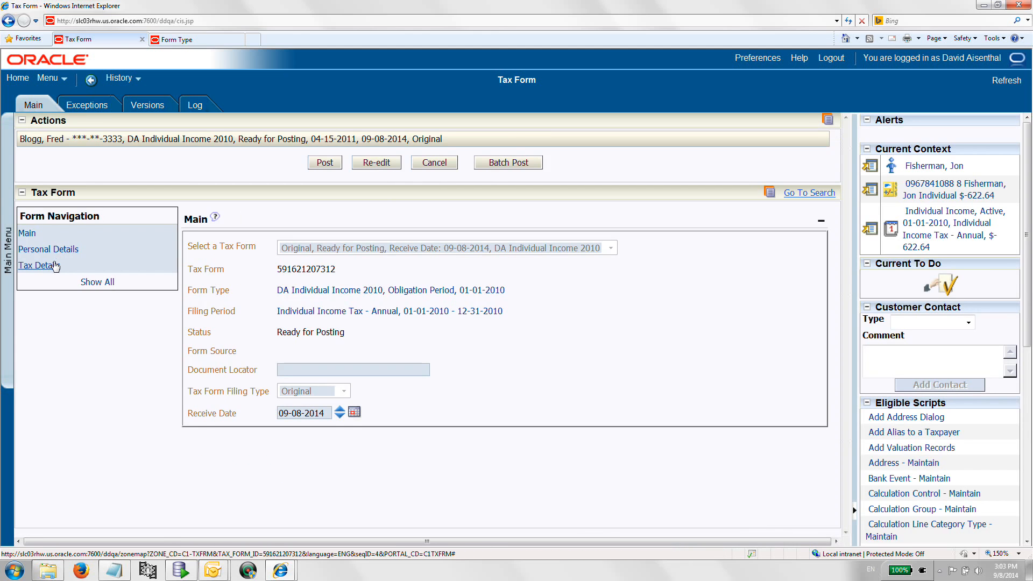
click(38, 265)
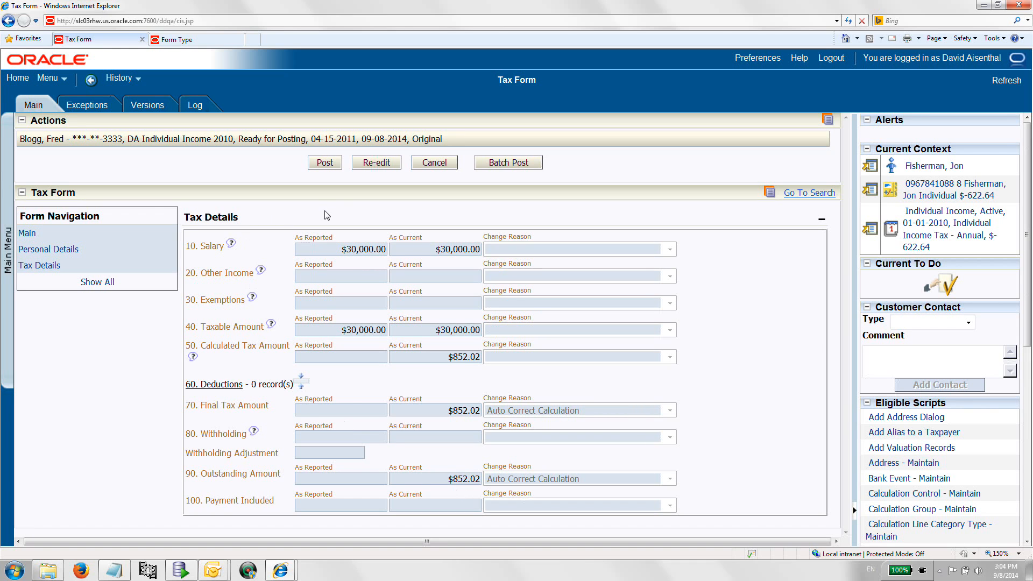
Step: Re-edit the tax form and set Other Income to 2,000
click(369, 169)
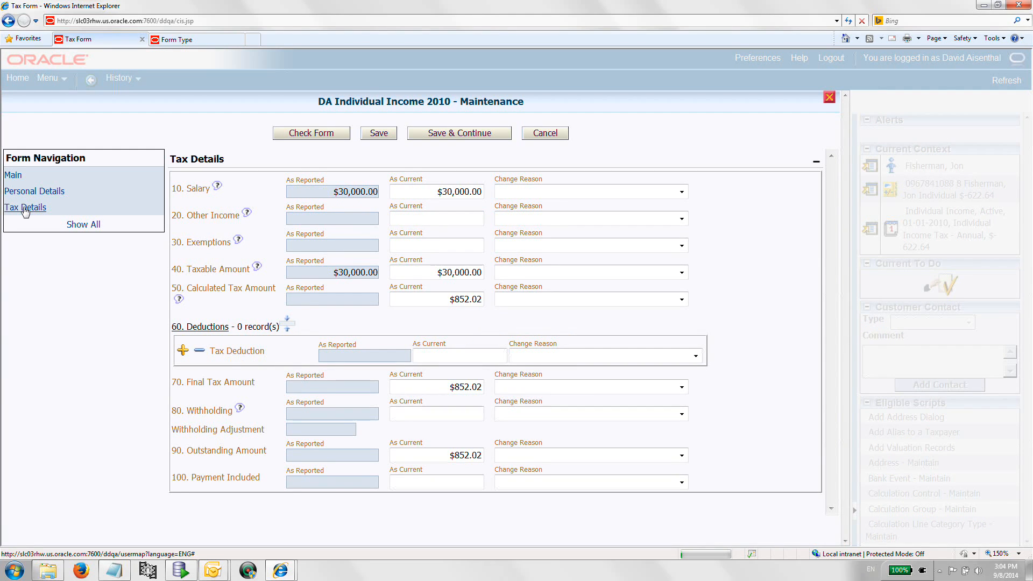
click(431, 223)
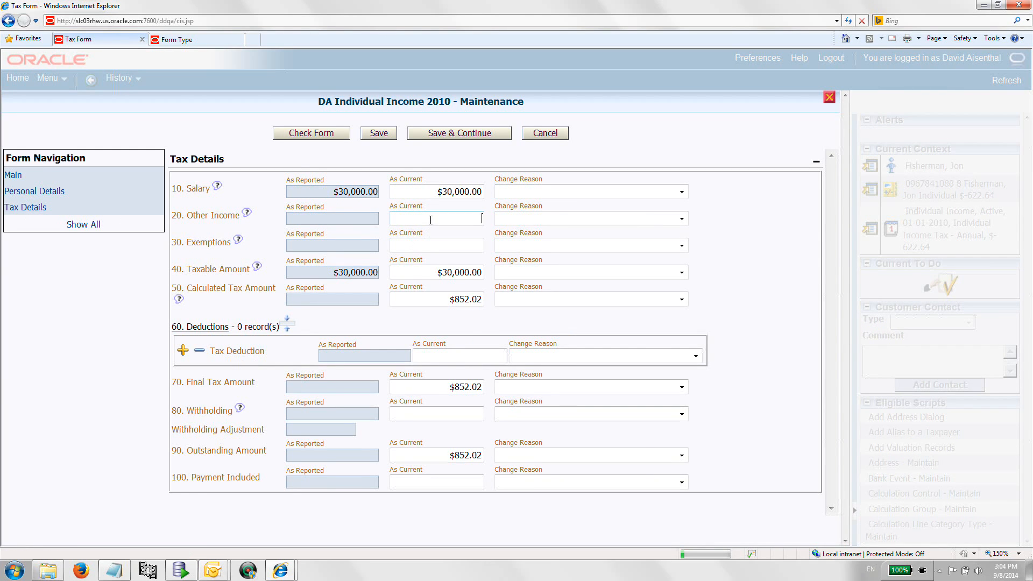
text(2000)
key(Tab)
Step: Set the Taxable Amount to 32,000
click(451, 275)
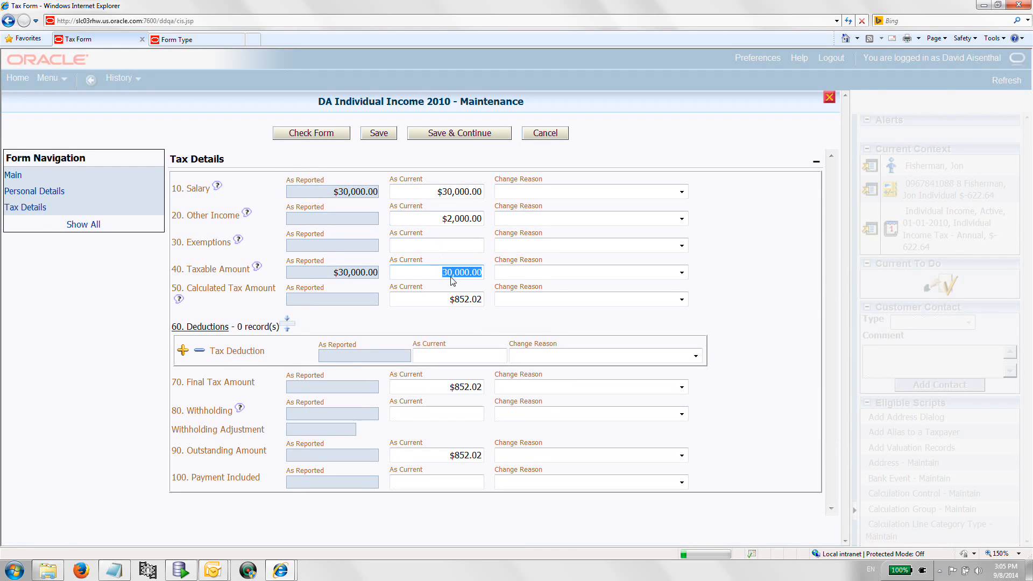
text(32000)
click(476, 301)
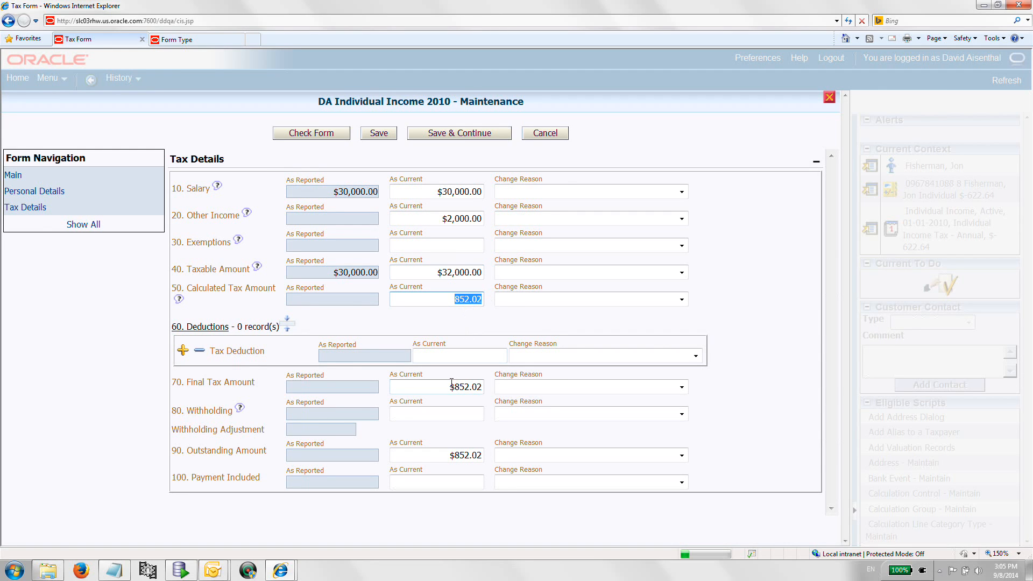
Step: Try to save the edited tax form
click(379, 133)
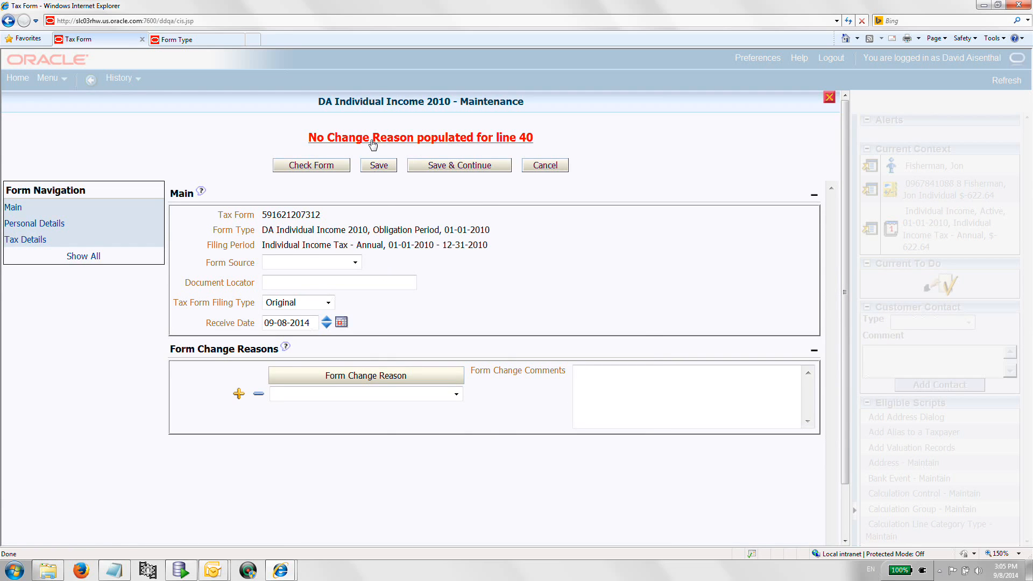
click(373, 143)
click(614, 335)
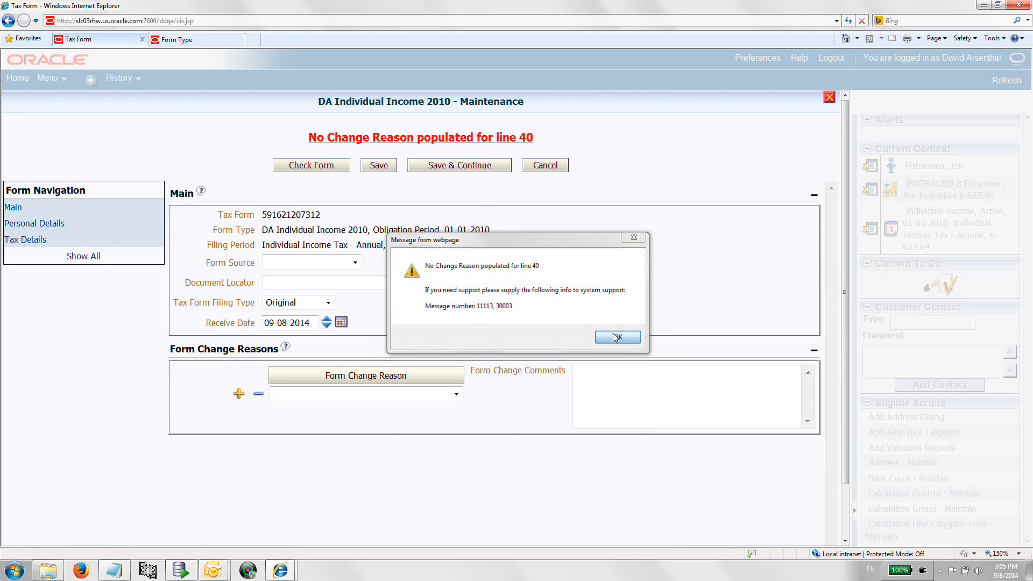
Step: Set the Taxable Amount change reason to Additional Information Provided by Taxpayer and try saving again
click(38, 243)
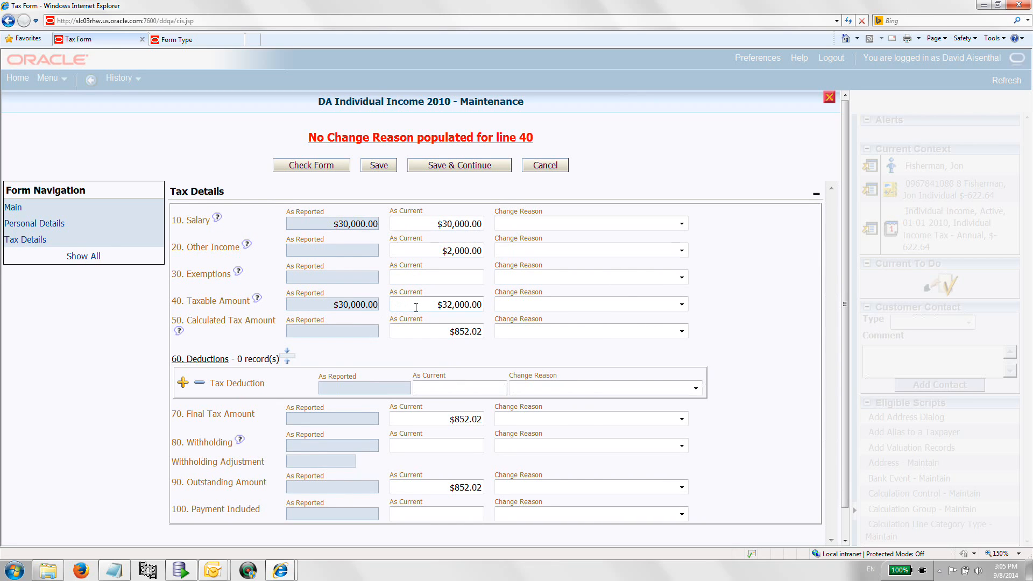
click(682, 306)
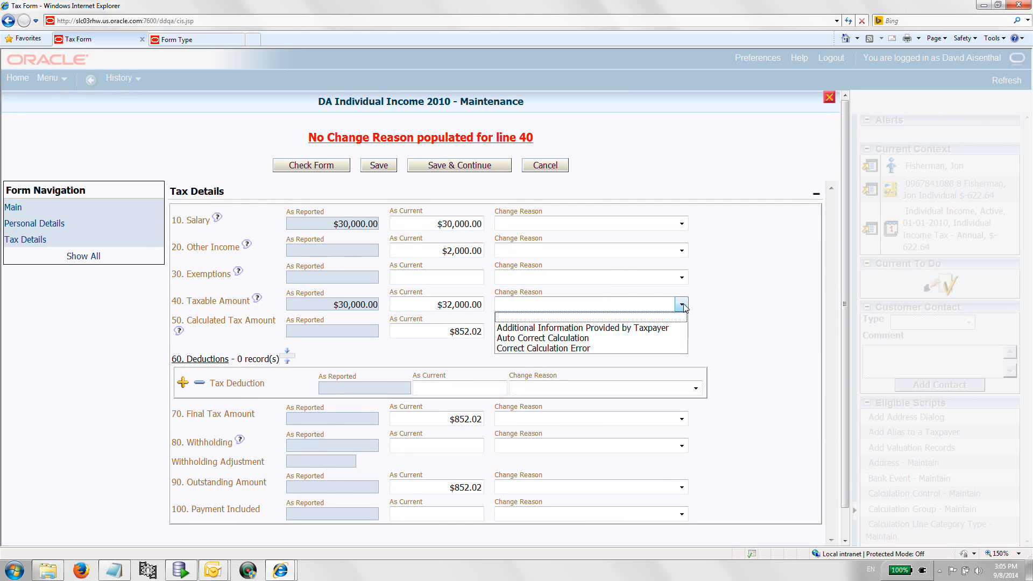
click(659, 324)
click(377, 166)
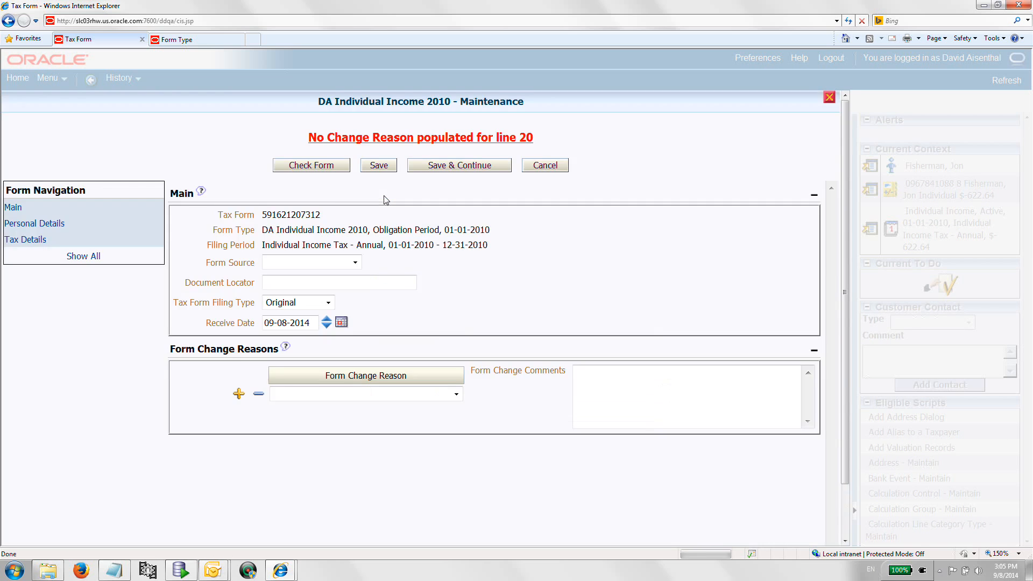
Step: Set the Other Income change reason to Additional Information Provided by Taxpayer
click(36, 242)
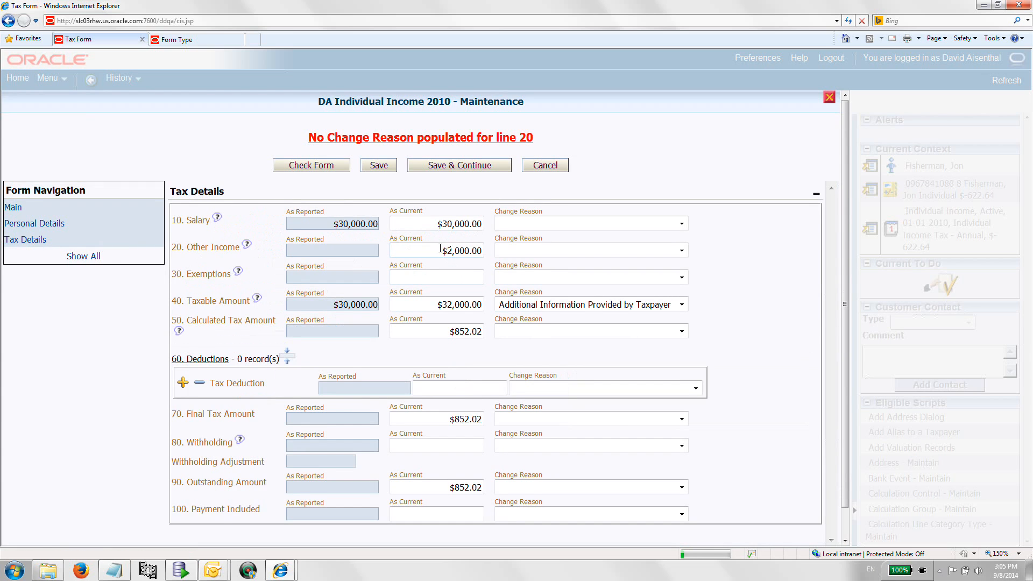
click(681, 251)
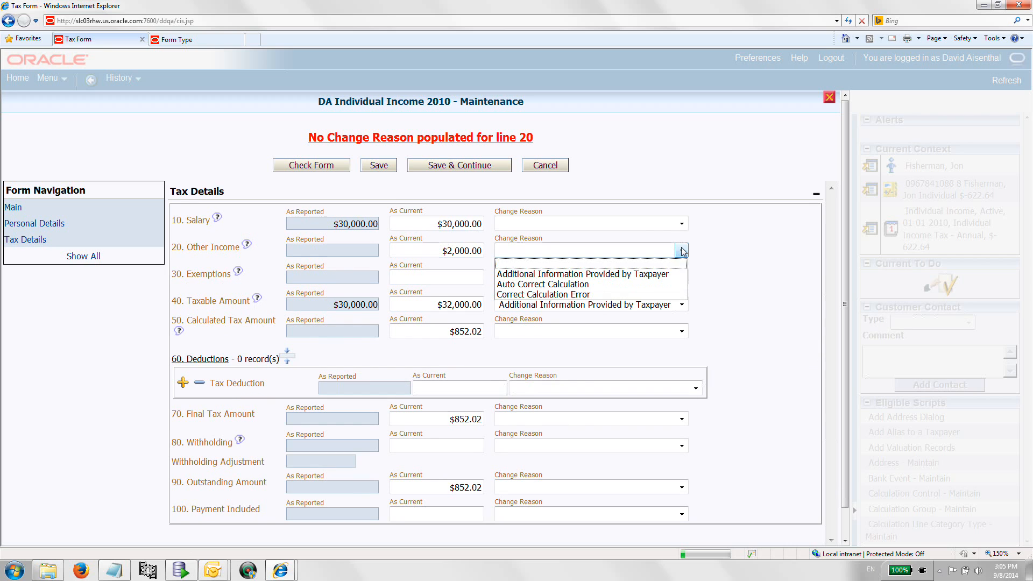
click(657, 272)
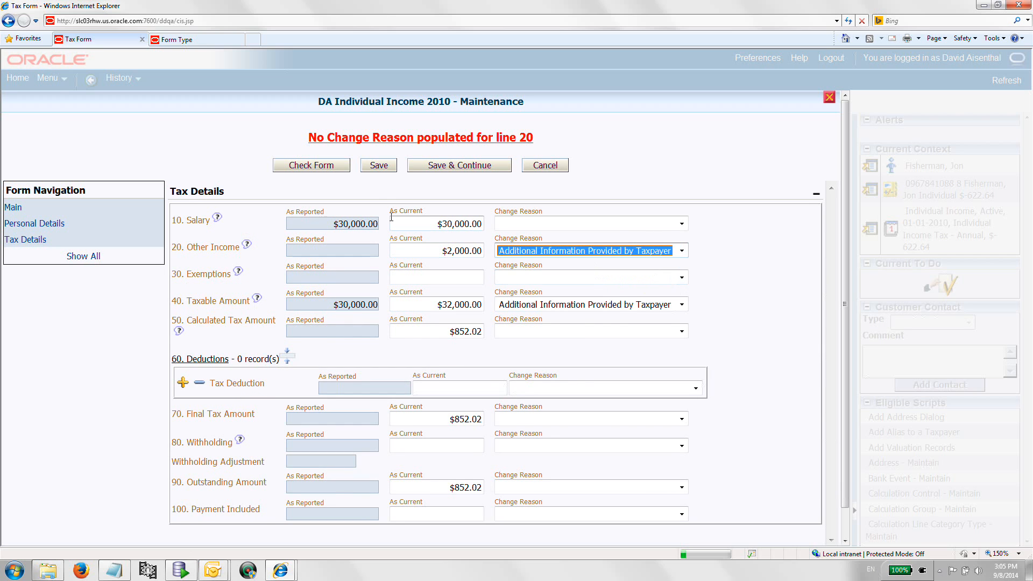
Step: Save the corrected tax form and review its tax details
click(379, 168)
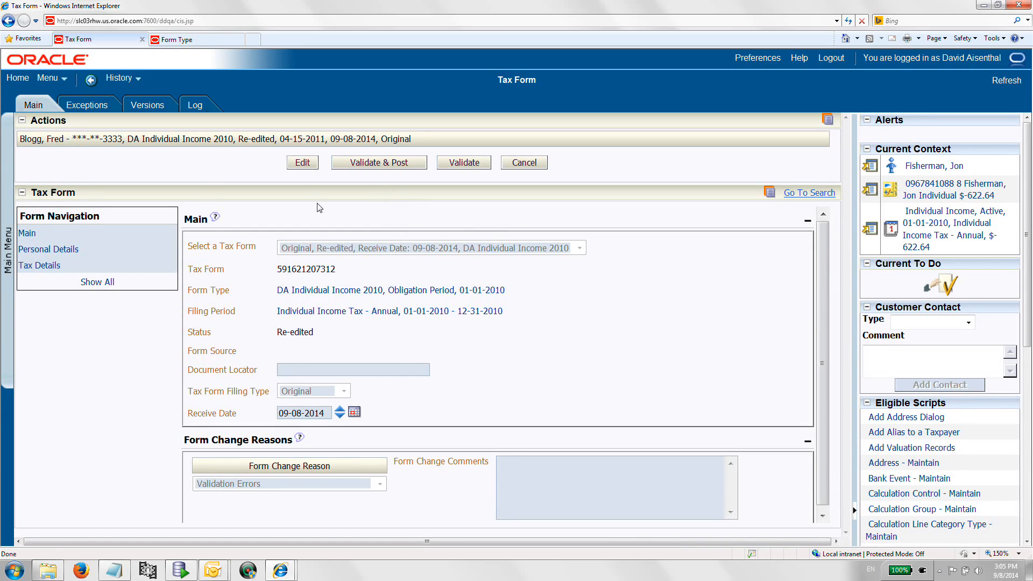
click(28, 265)
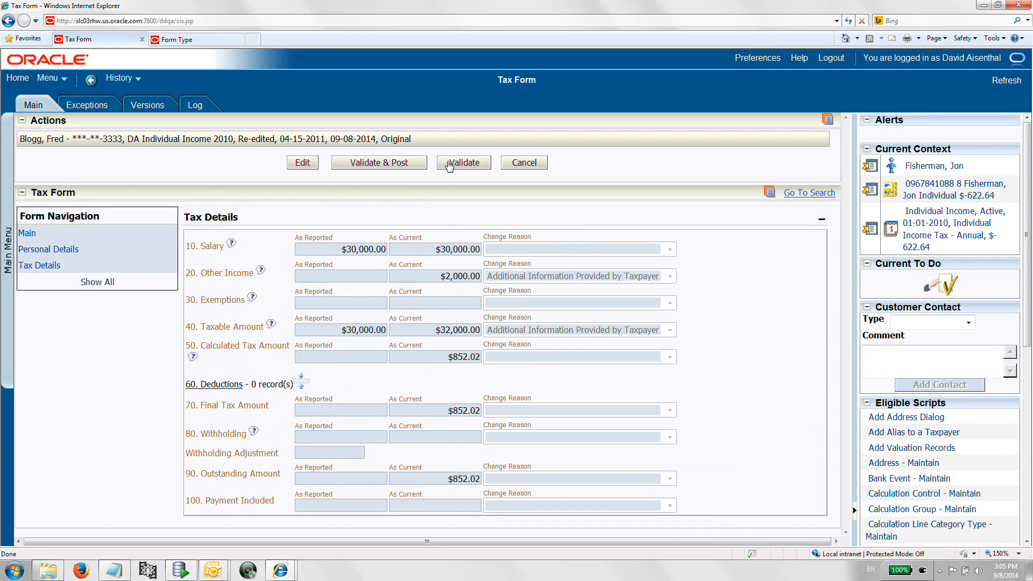
Step: Validate the tax form again and review the recalculated tax details
click(453, 166)
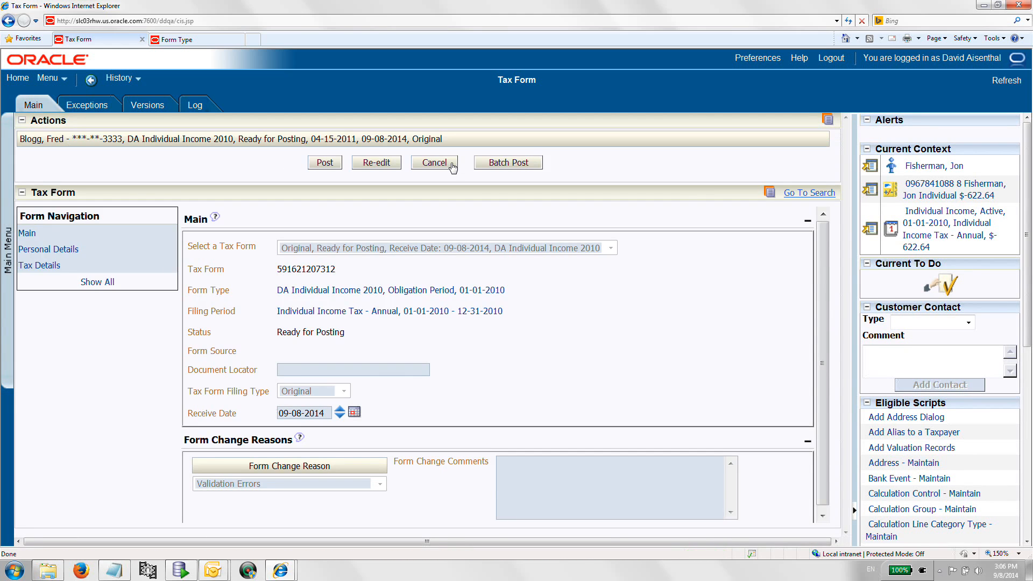
click(40, 269)
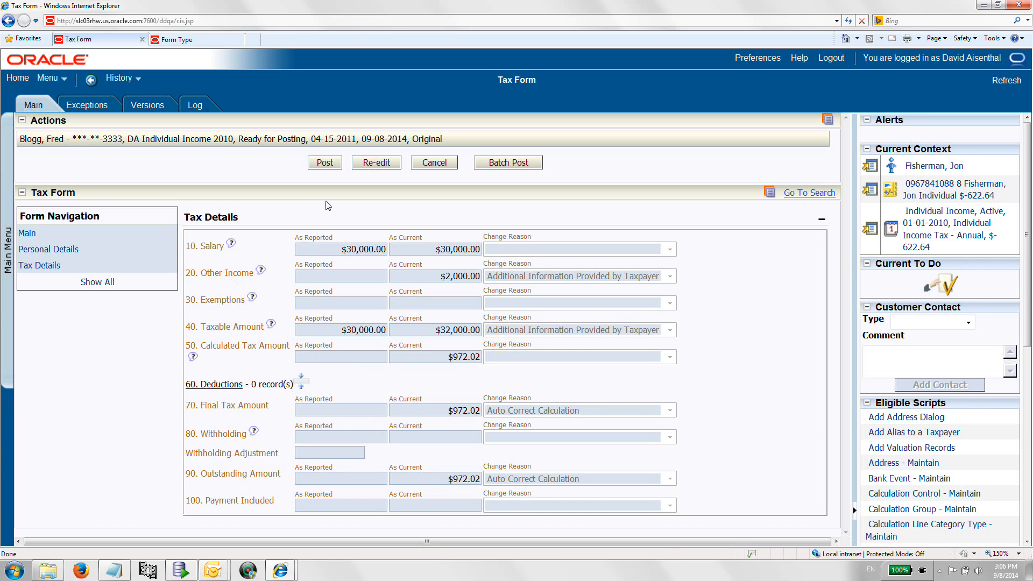
Step: Start a new tax form, searching for and selecting form type INDINC2010DA (DA Individual Income 2010)
click(8, 251)
mouse_move(55, 219)
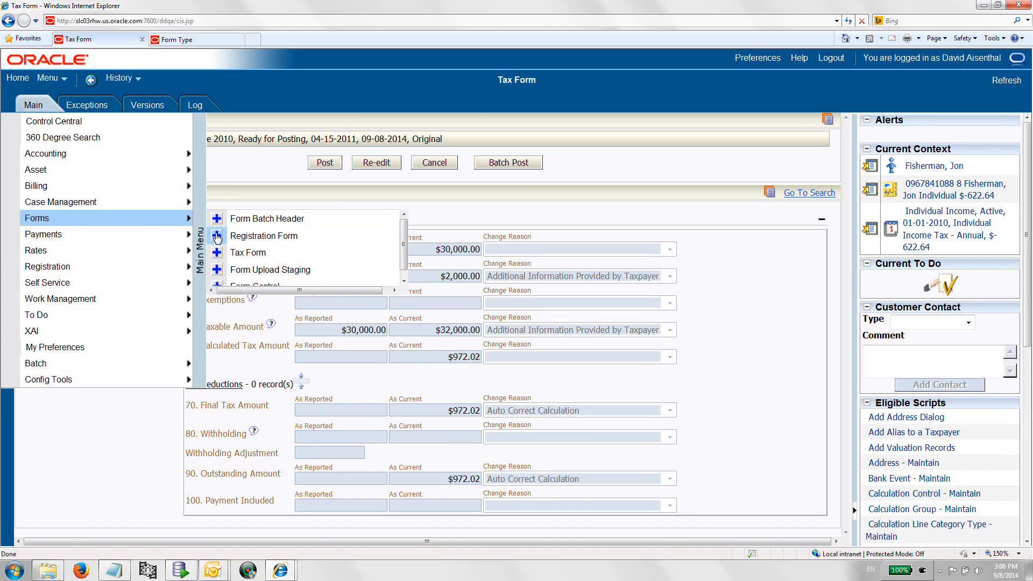
click(218, 252)
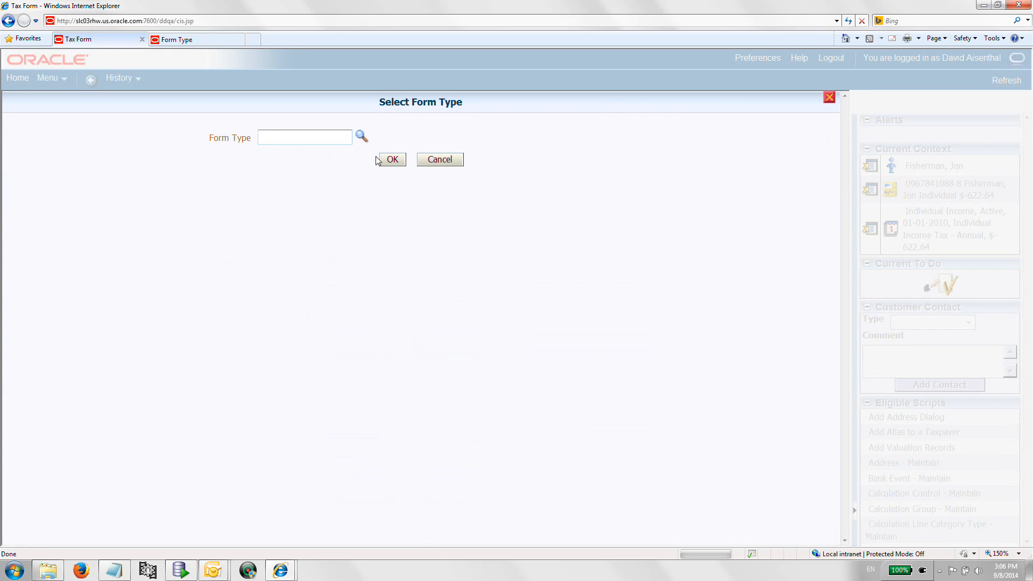
click(366, 141)
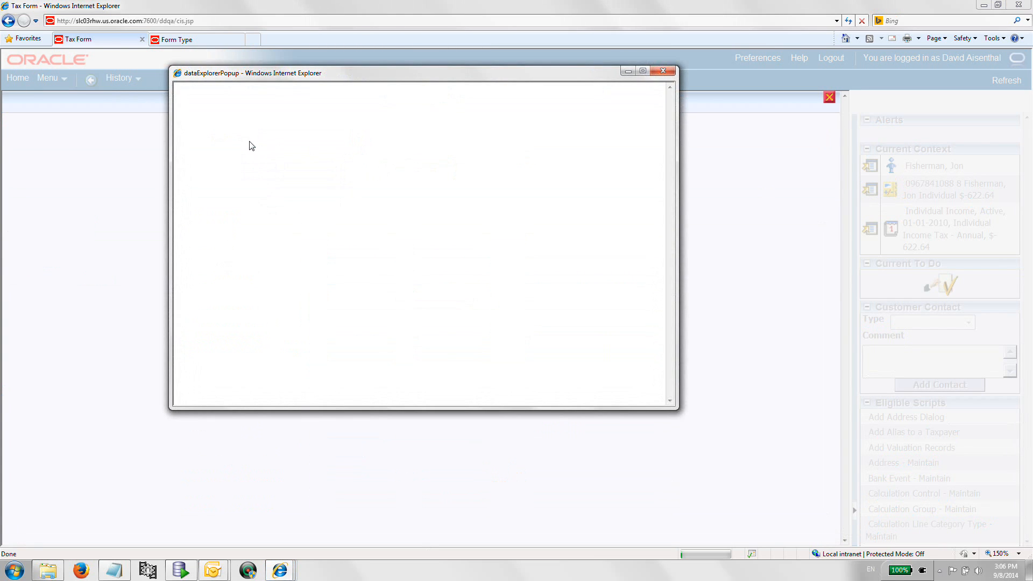
click(271, 128)
text(da)
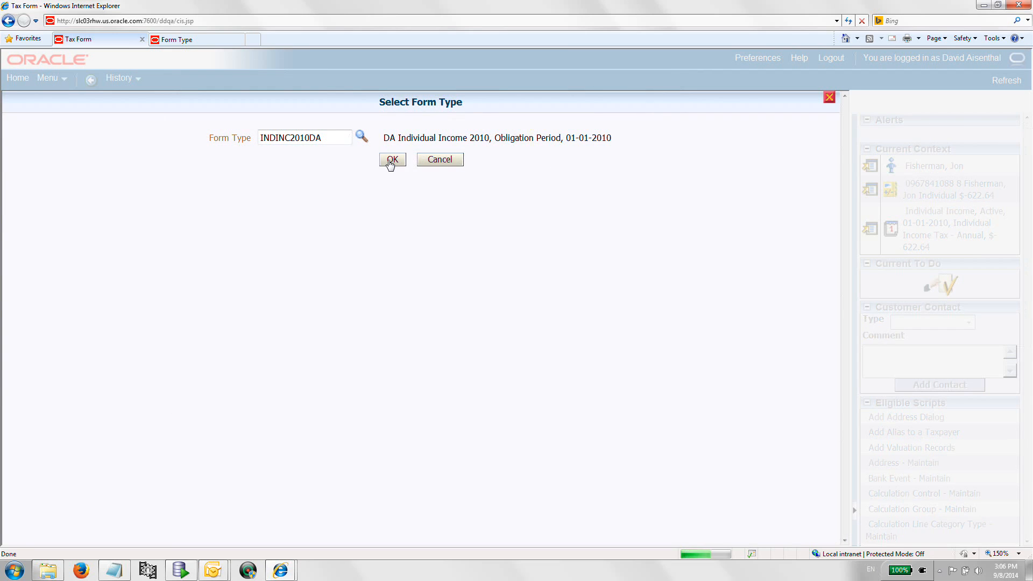
click(391, 161)
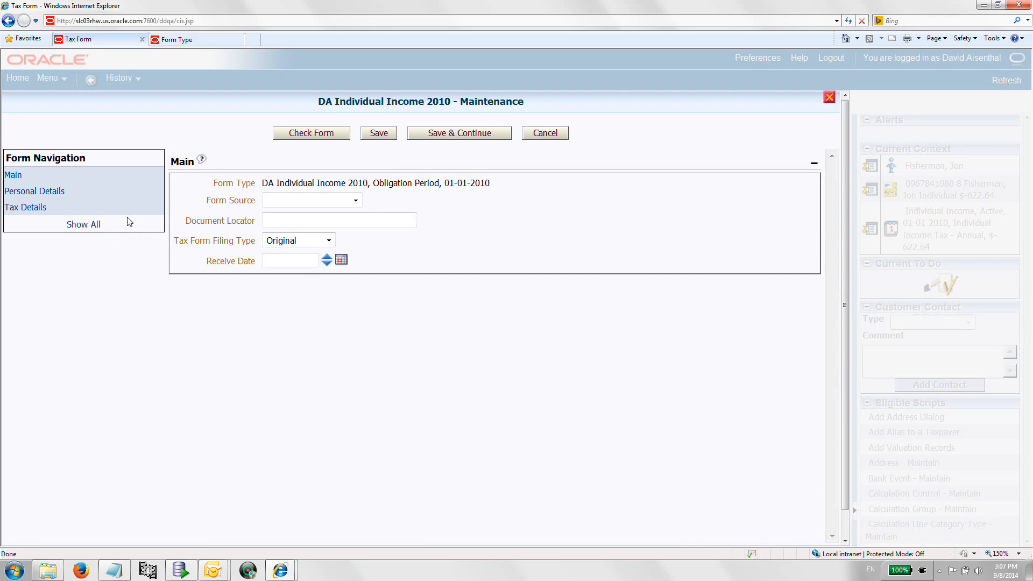
Step: Set the new form's receive date to 09-08-2014 with the date picker
click(341, 260)
click(387, 360)
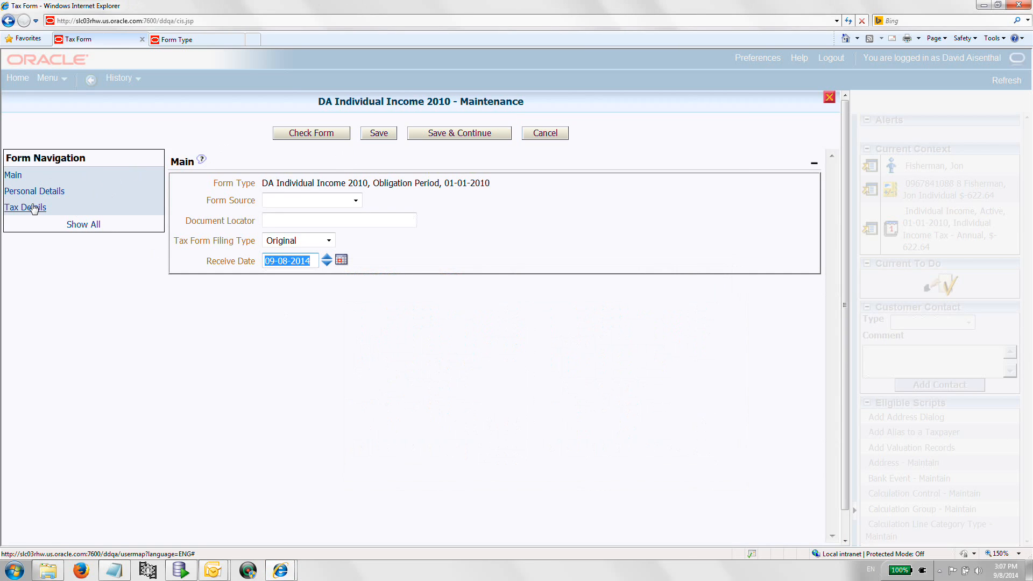
Step: Fill in the personal details: title Dr, the taxpayer's first and last name, and ID type Social security number
click(35, 192)
click(295, 182)
click(307, 195)
text(as)
click(308, 215)
text(as)
click(407, 232)
click(353, 325)
Step: Extend the taxpayer's last name and enter the taxpayer's social security number as the ID number
click(316, 248)
click(305, 214)
text(qq)
click(316, 249)
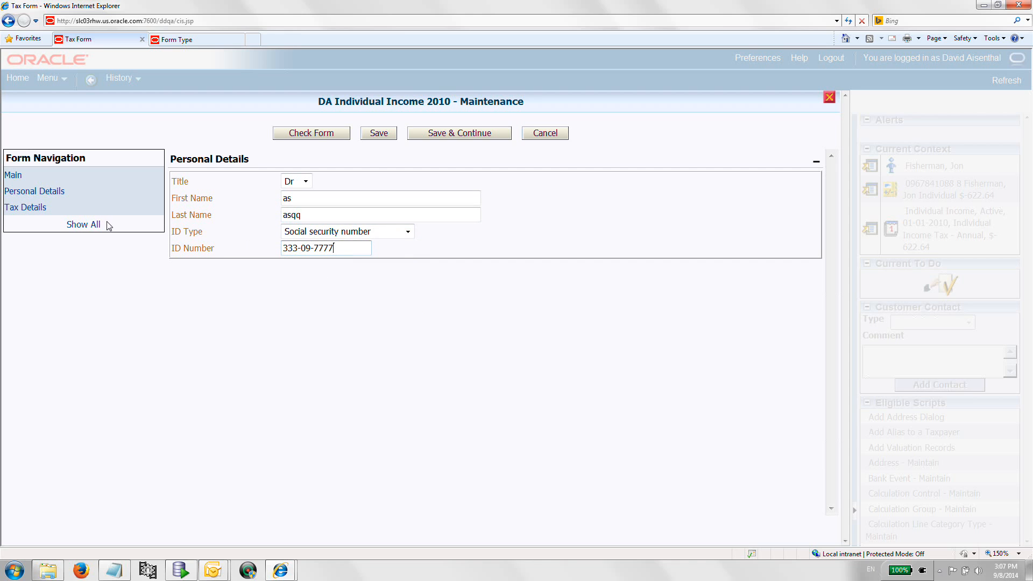
Step: Enter the As Current Salary of 50,000 and Calculated Tax Amount of 1,000 in the tax details
click(26, 208)
click(425, 193)
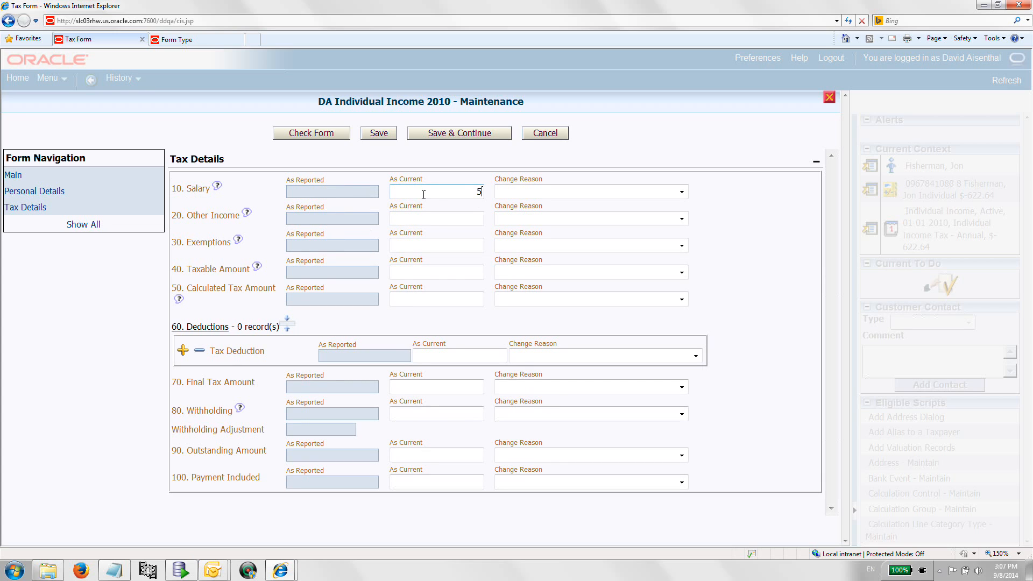
text(50,000)
click(447, 219)
click(400, 294)
text(1,000)
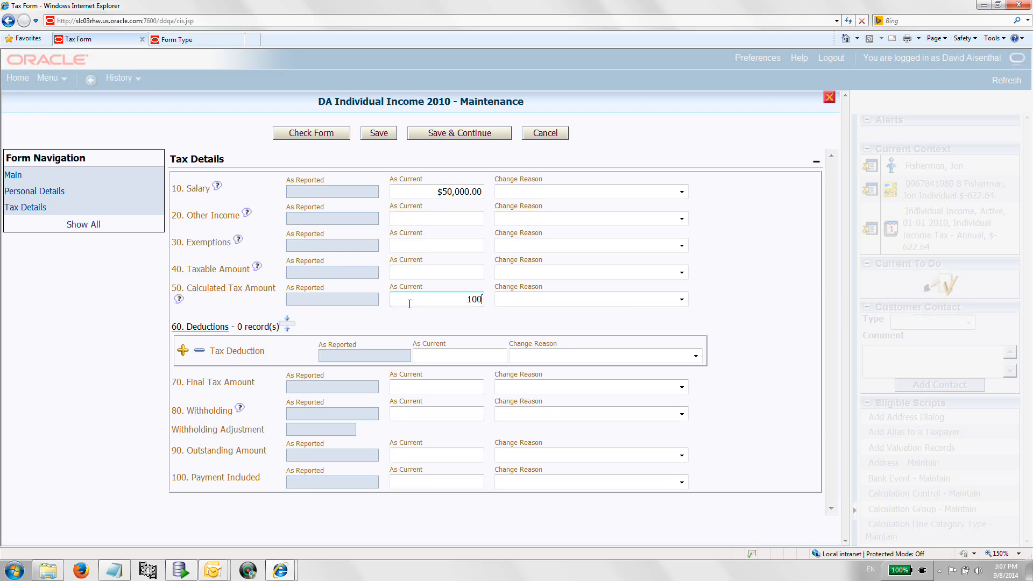
Step: Enter a Tax Deduction of 300 and a Final Tax Amount of 700
key(Tab)
click(427, 360)
text(300)
click(431, 390)
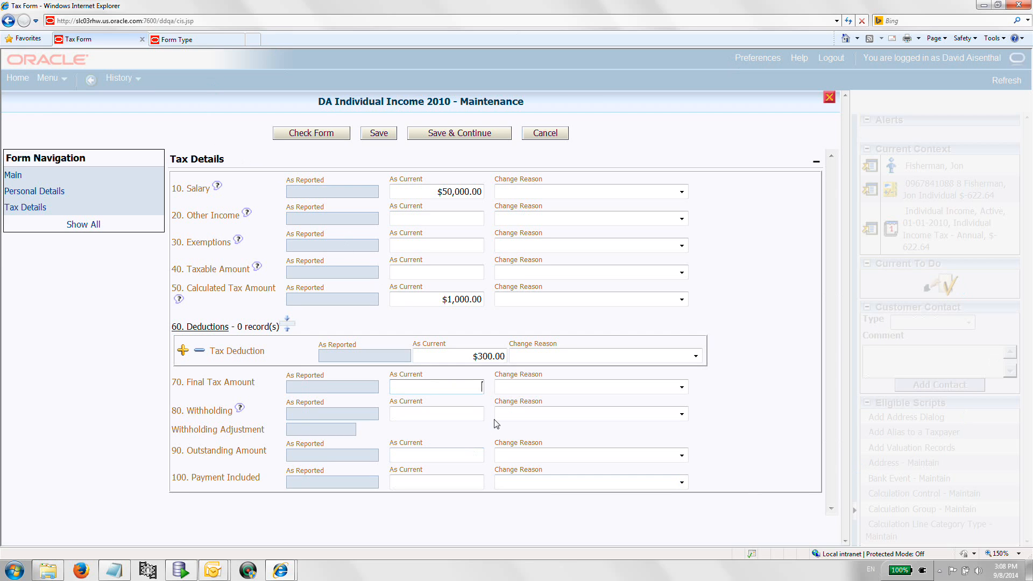
text(700)
Step: Enter Withholding 300, Outstanding Amount 400 and Payment Included 100 in the tax details
click(472, 435)
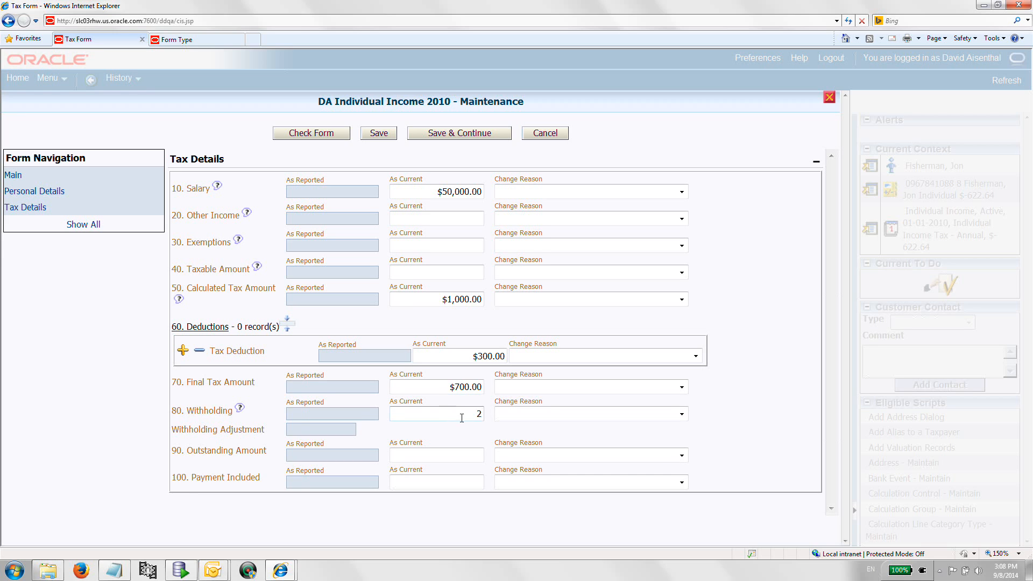
text(000)
click(429, 482)
text(100)
key(Tab)
click(434, 452)
click(448, 412)
double_click(449, 415)
text(300)
click(459, 452)
text(400)
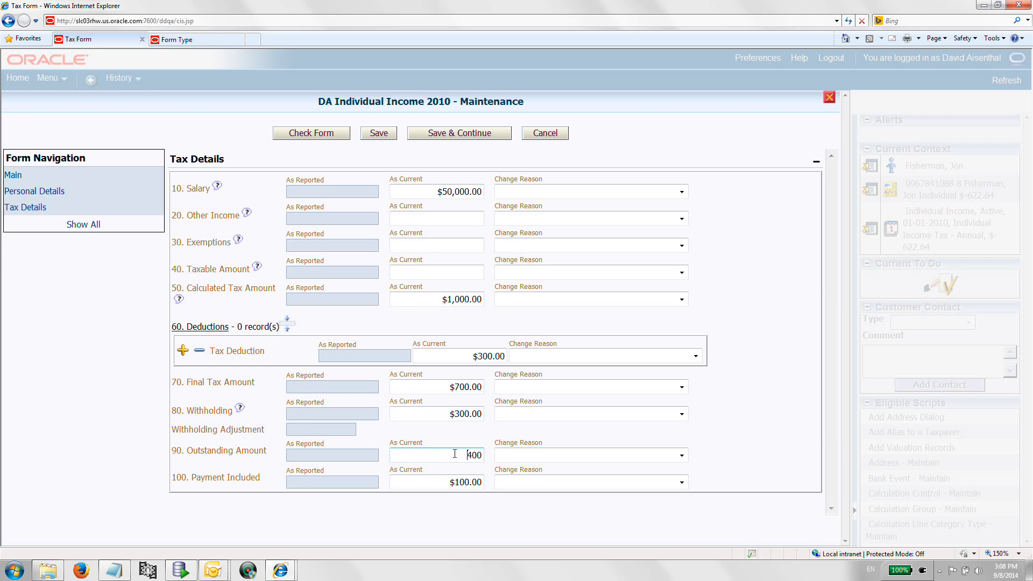
Step: Save the new tax form, validate it, and dismiss the error dialog
click(379, 138)
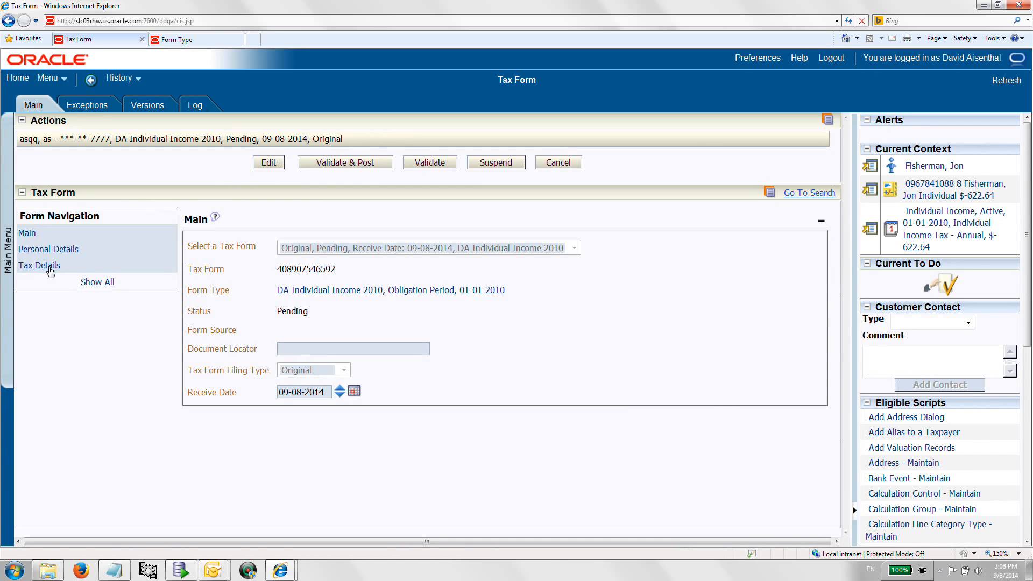
click(417, 166)
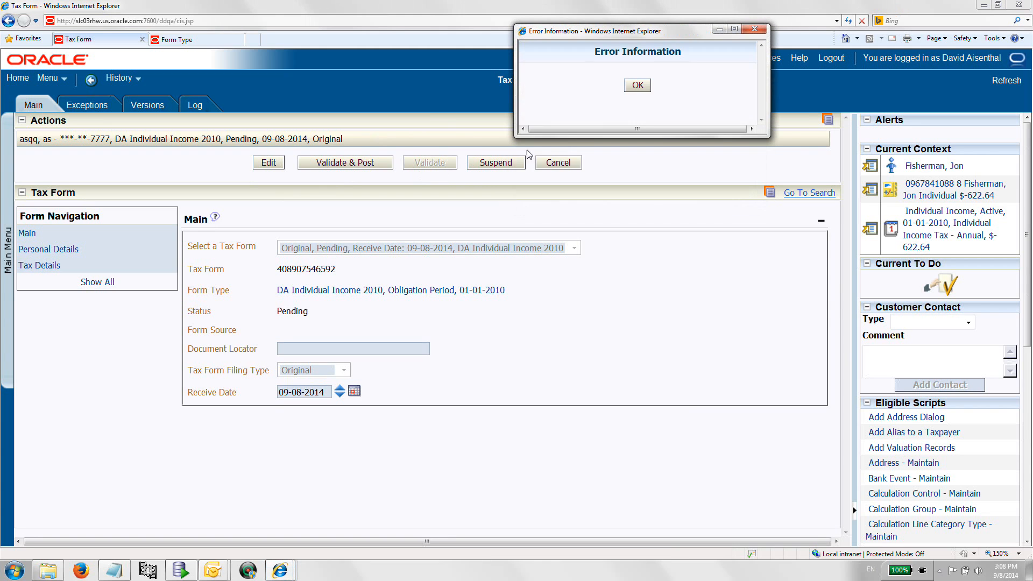
click(638, 86)
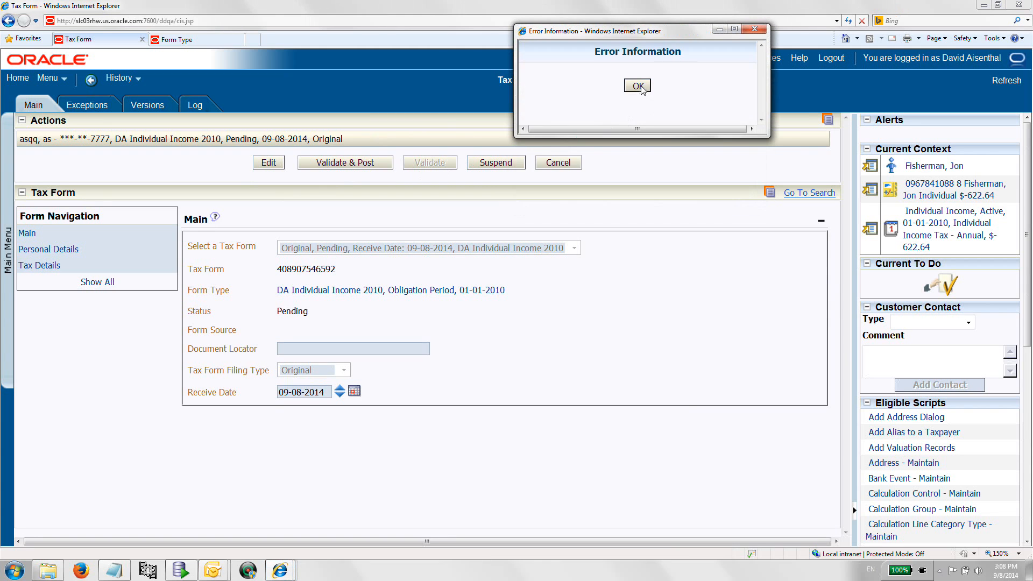
Step: Edit the form, set Taxable Amount to 30,000 in the tax details, and save
click(24, 267)
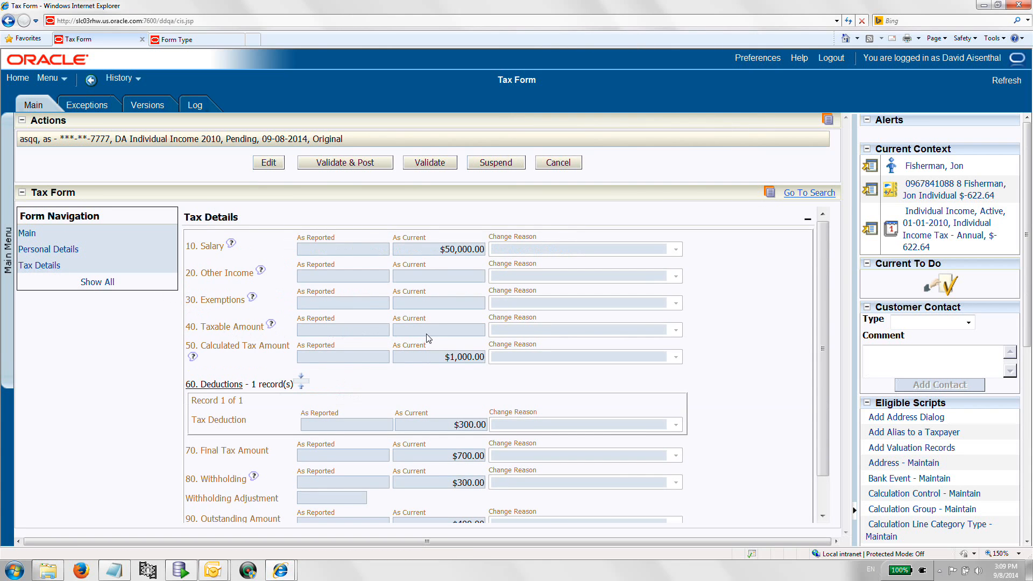
click(264, 164)
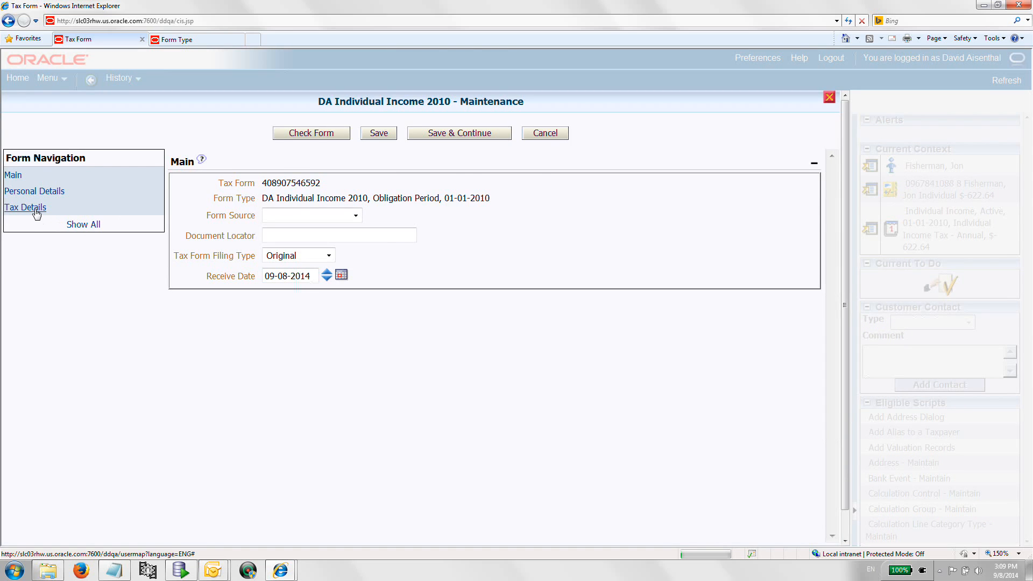
click(37, 213)
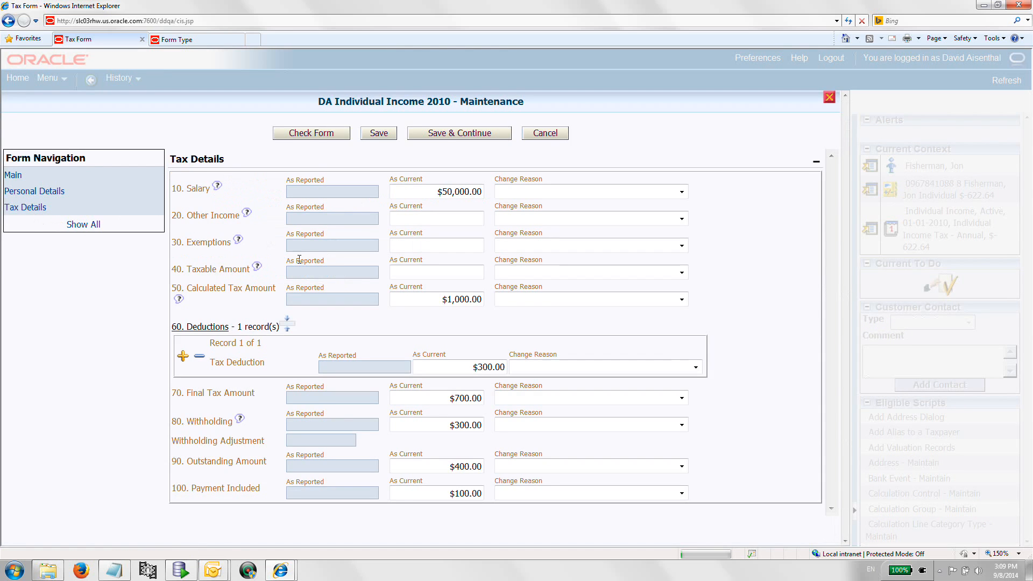
click(411, 276)
text(30,000)
click(424, 313)
click(379, 134)
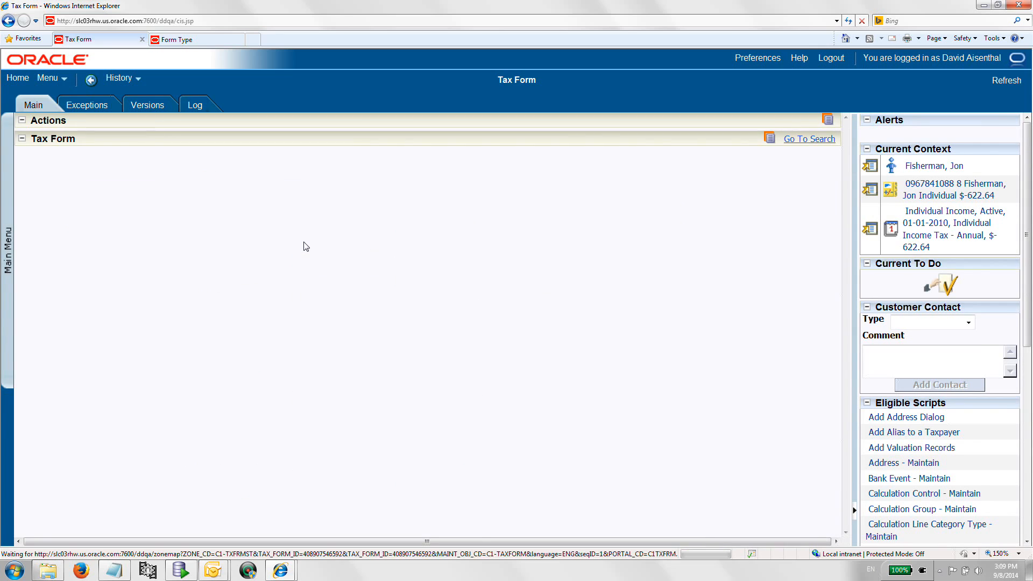
Step: Validate the form and review its tax details
click(424, 164)
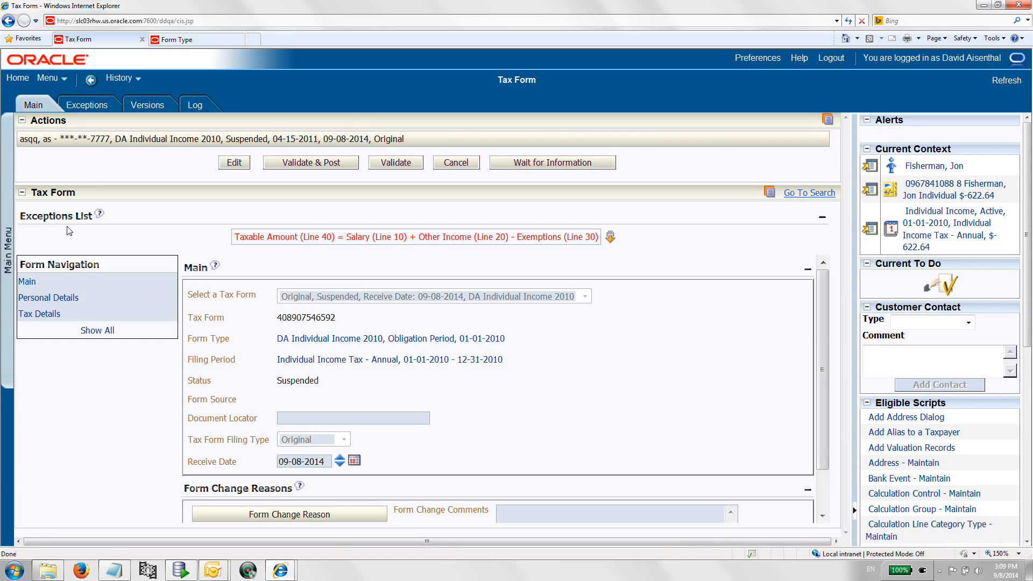
click(54, 315)
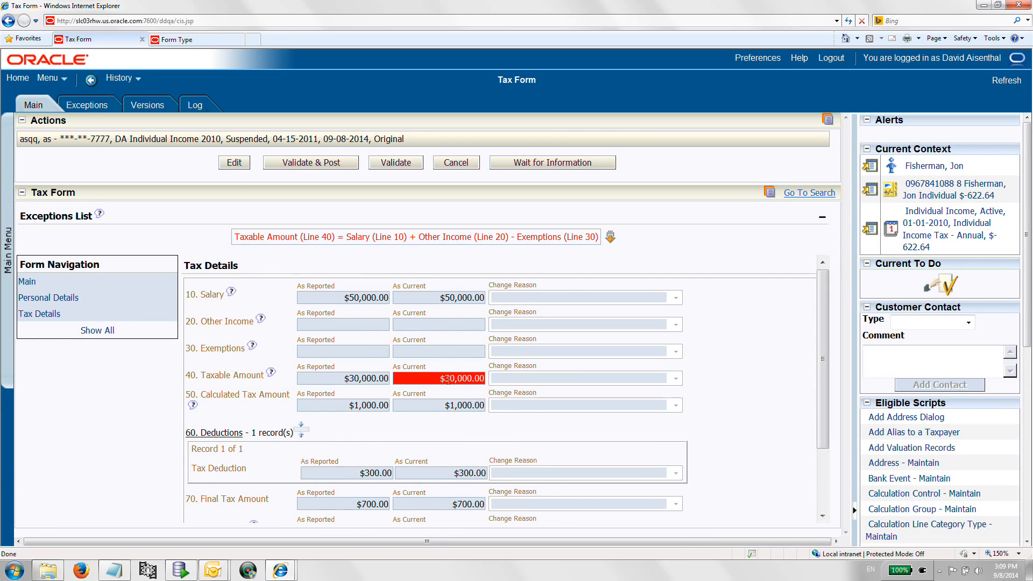
Step: Edit the form, set Taxable Amount to 50000 with change reason Correct Calculation Error, and save
click(235, 163)
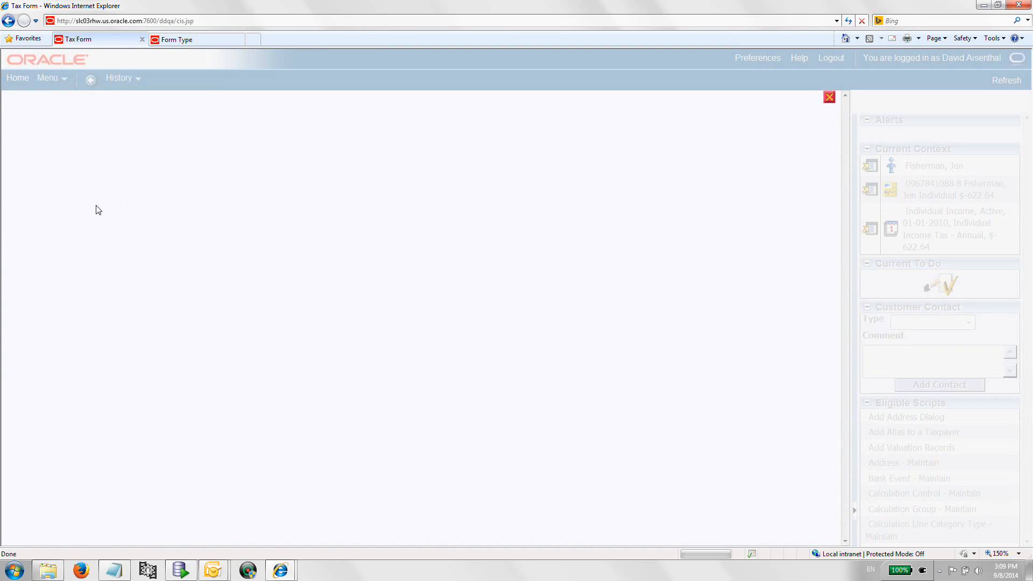
click(42, 255)
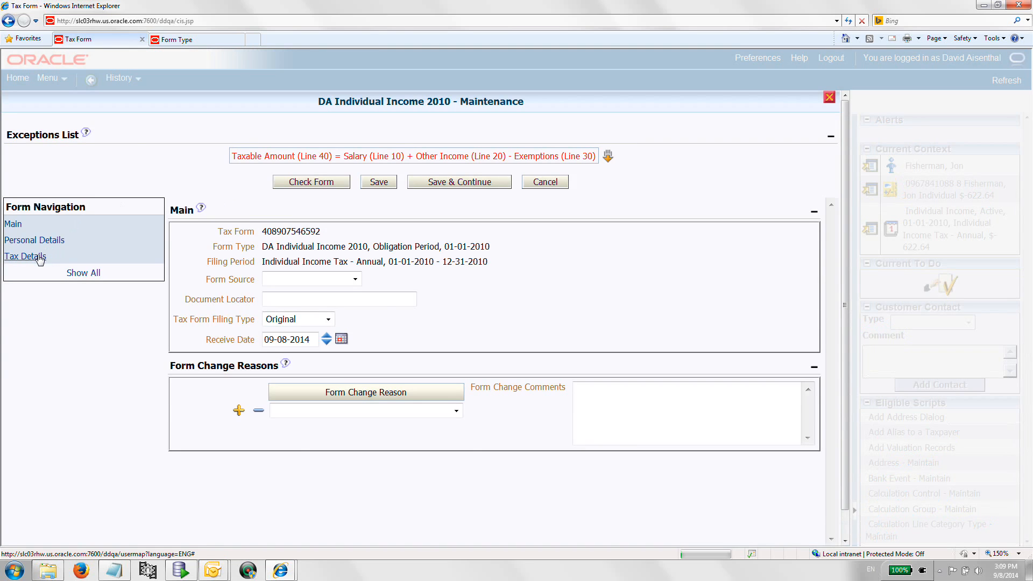
click(431, 320)
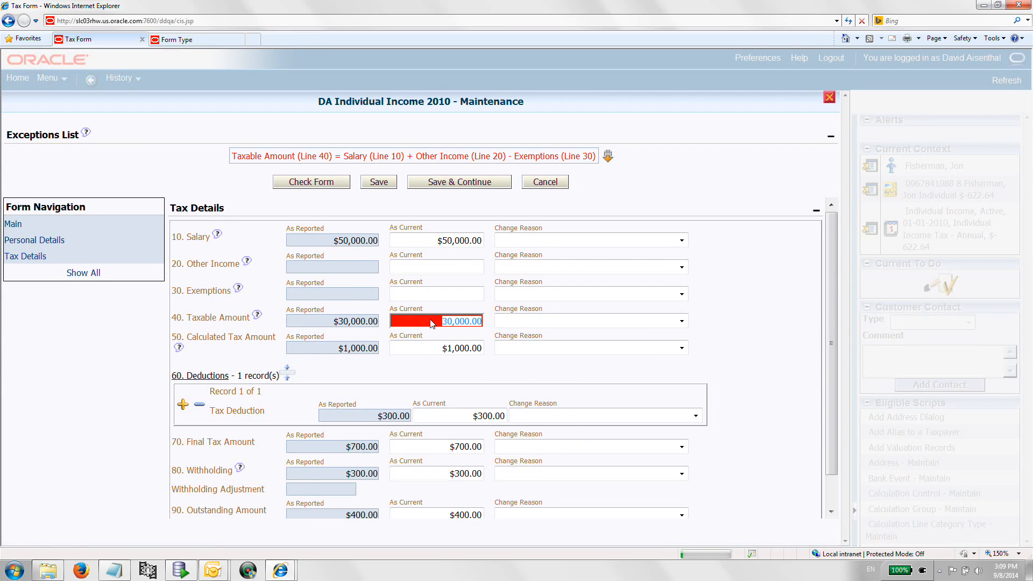
text(50000)
key(Tab)
click(681, 321)
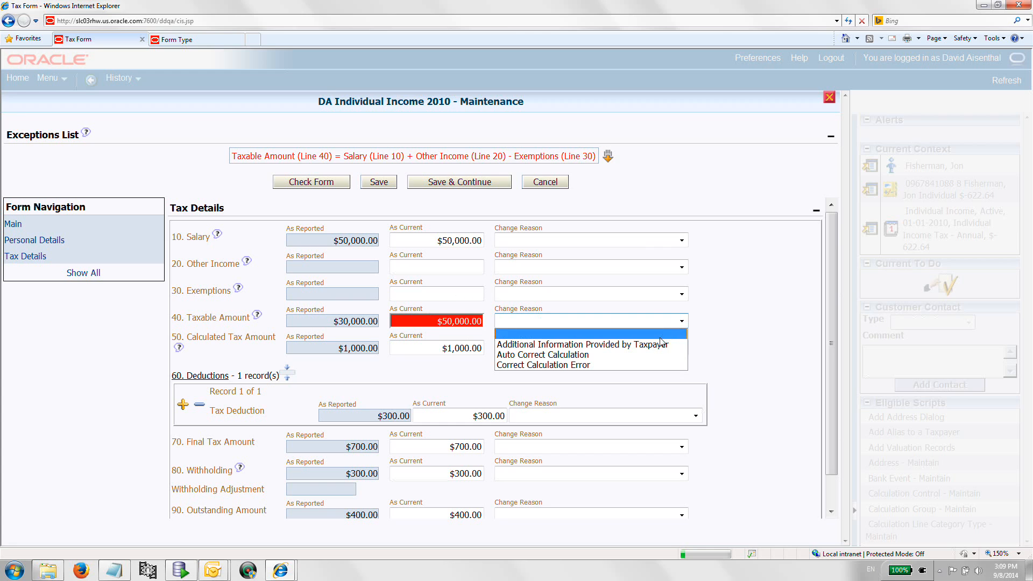
click(630, 366)
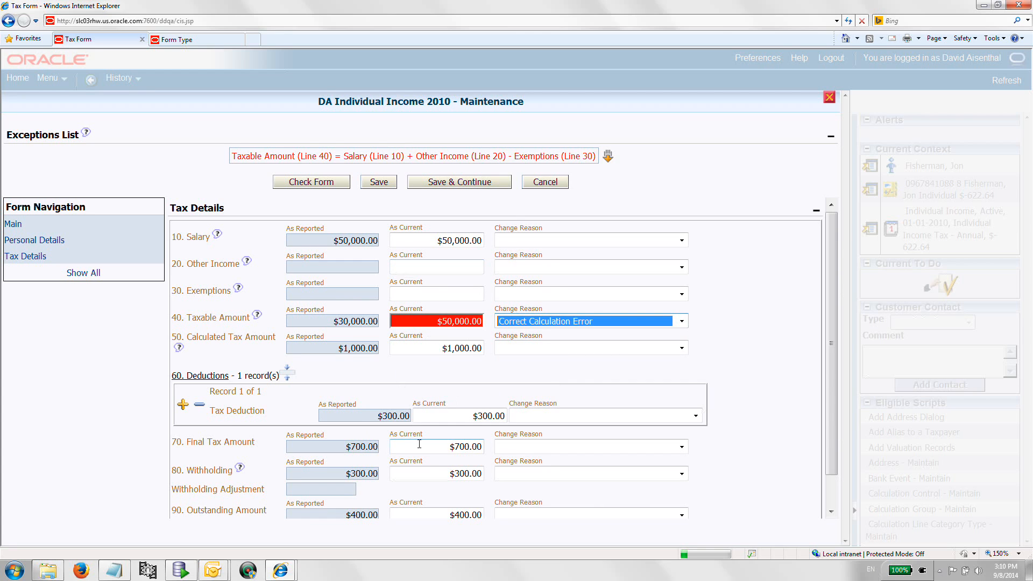
scroll(424, 434, down, 1)
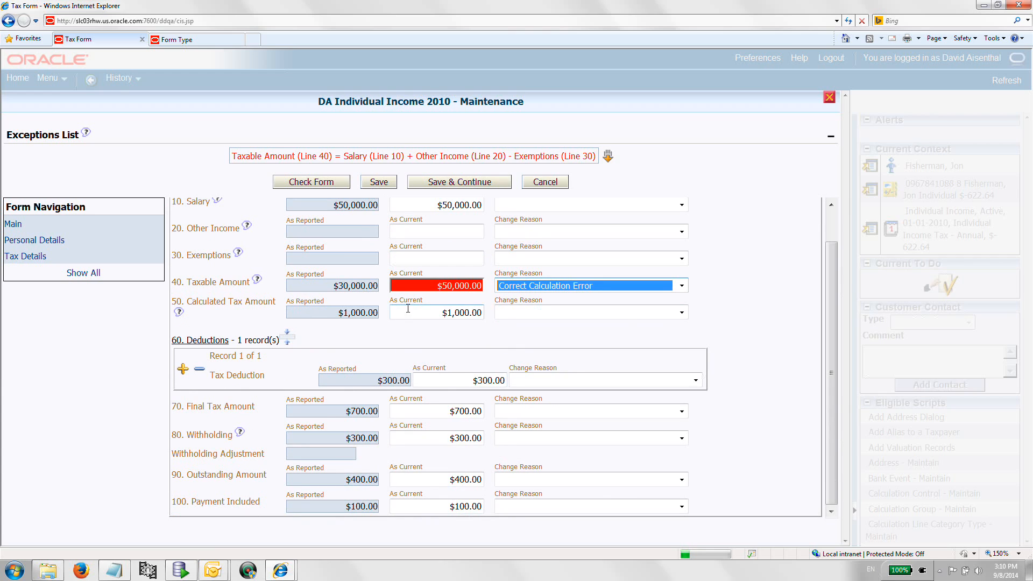
click(379, 183)
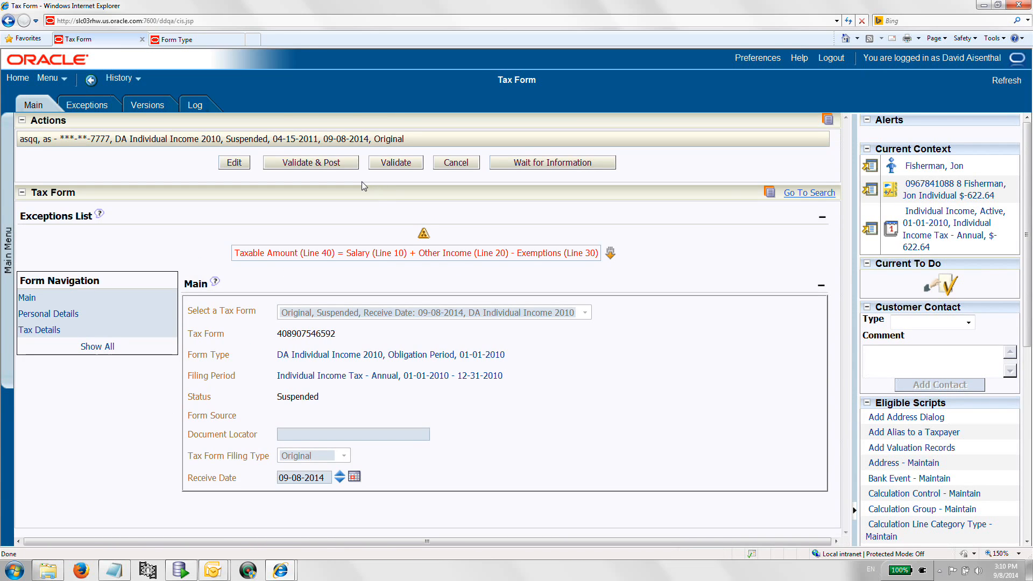
Step: Validate the form again and review the recalculated tax details
click(385, 165)
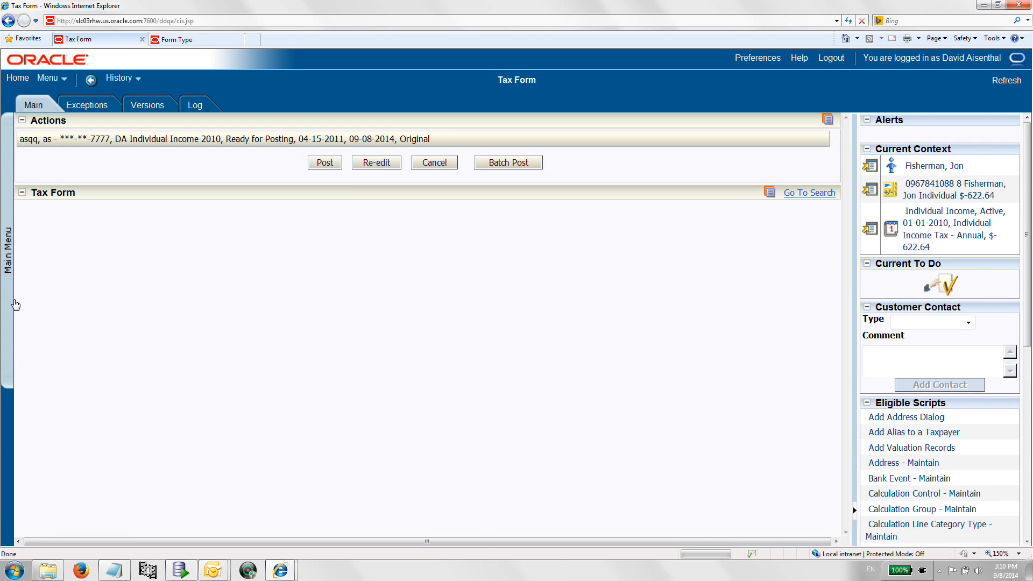
click(39, 266)
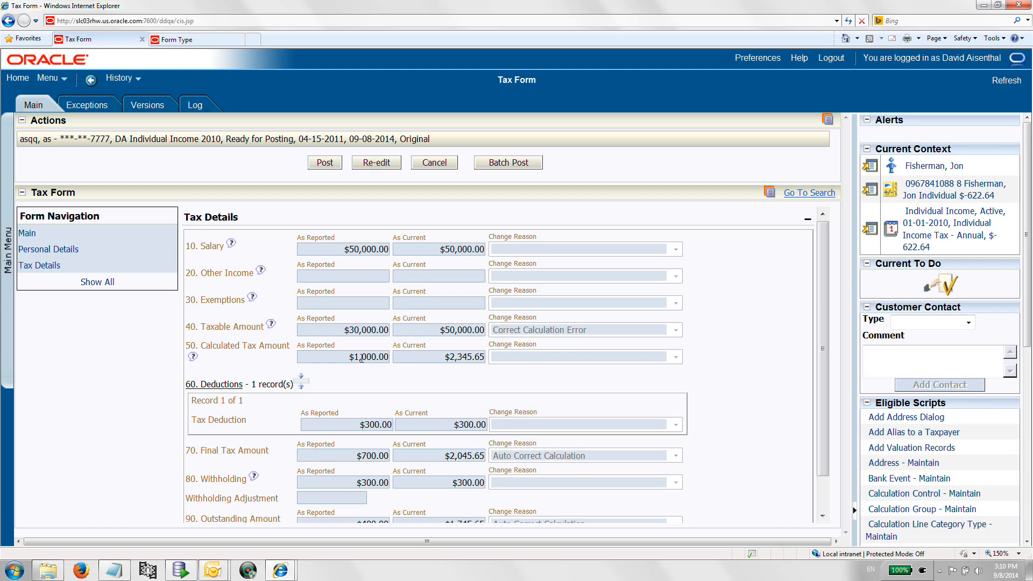
scroll(440, 362, down, 2)
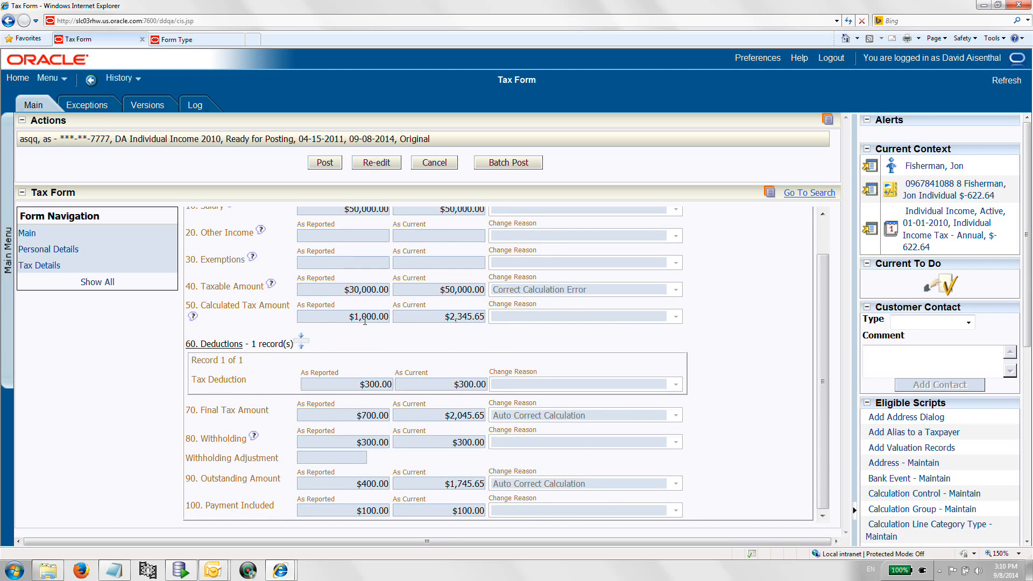
double_click(451, 319)
Step: Re-edit the form, add a second tax deduction of 400, and try to save
click(377, 162)
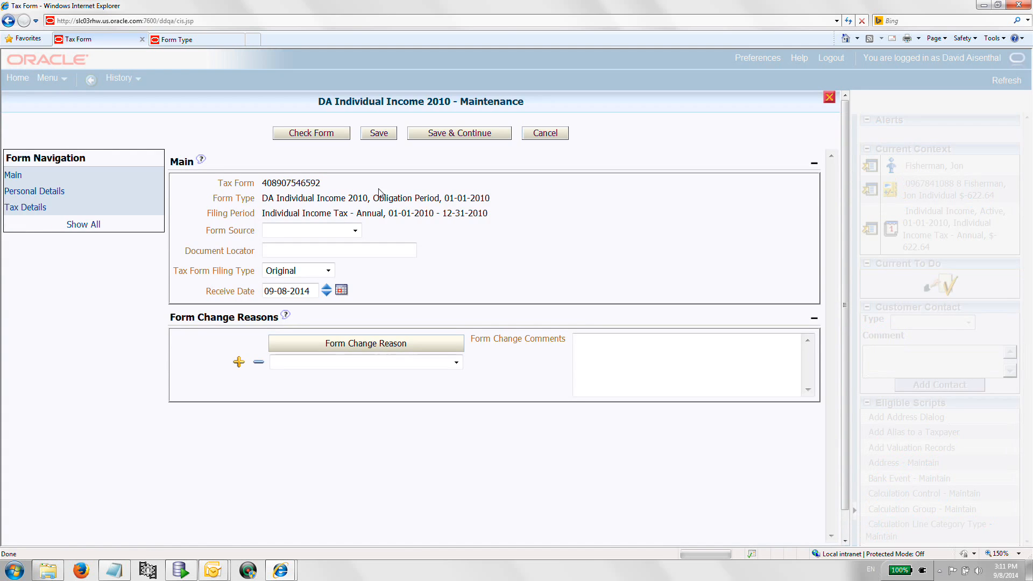
click(33, 208)
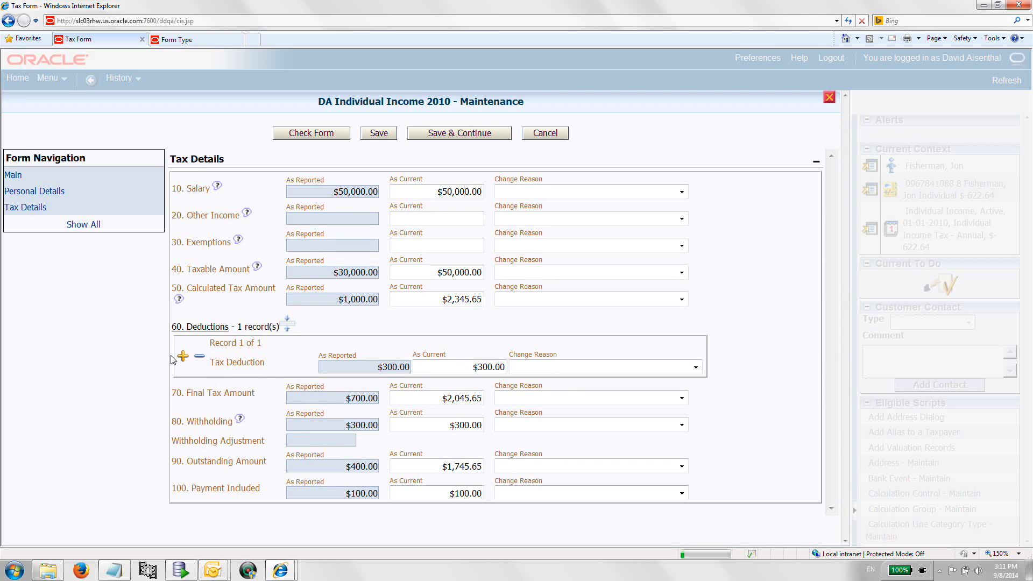
click(183, 357)
click(438, 400)
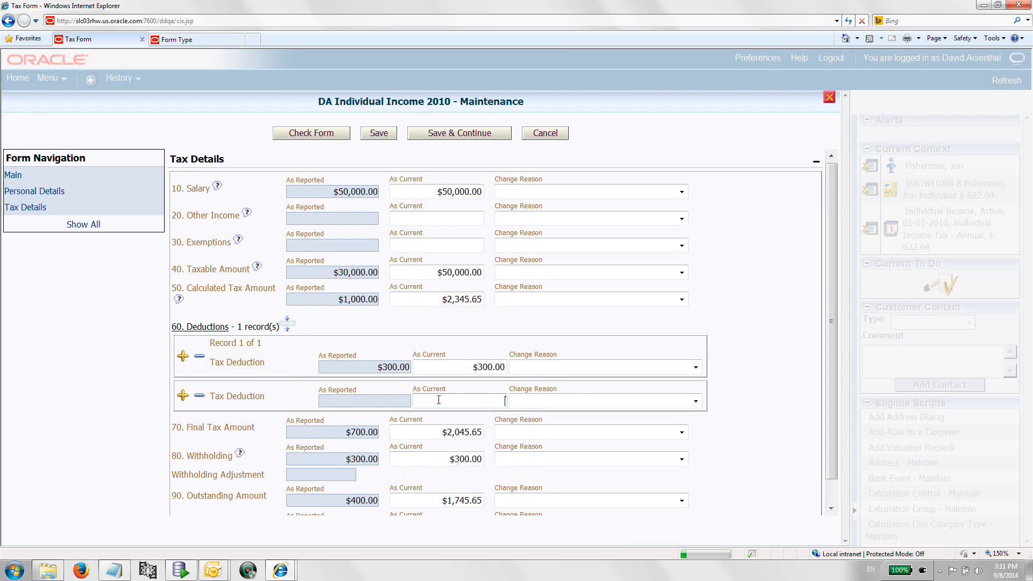
text(400)
key(Tab)
click(380, 134)
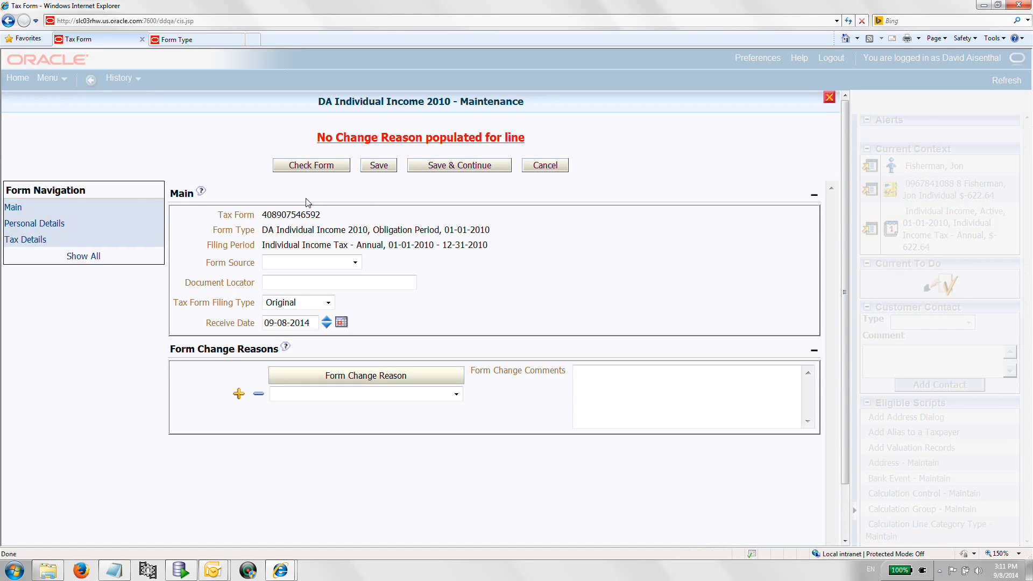
Step: Set the new deduction's change reason to Additional Information Provided by Taxpayer and save the form
click(30, 240)
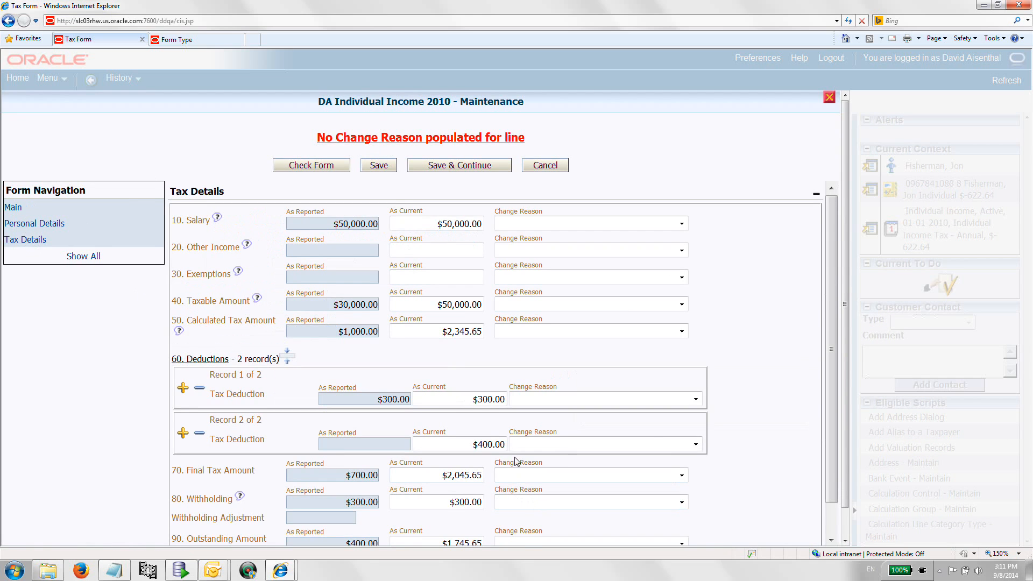
click(678, 441)
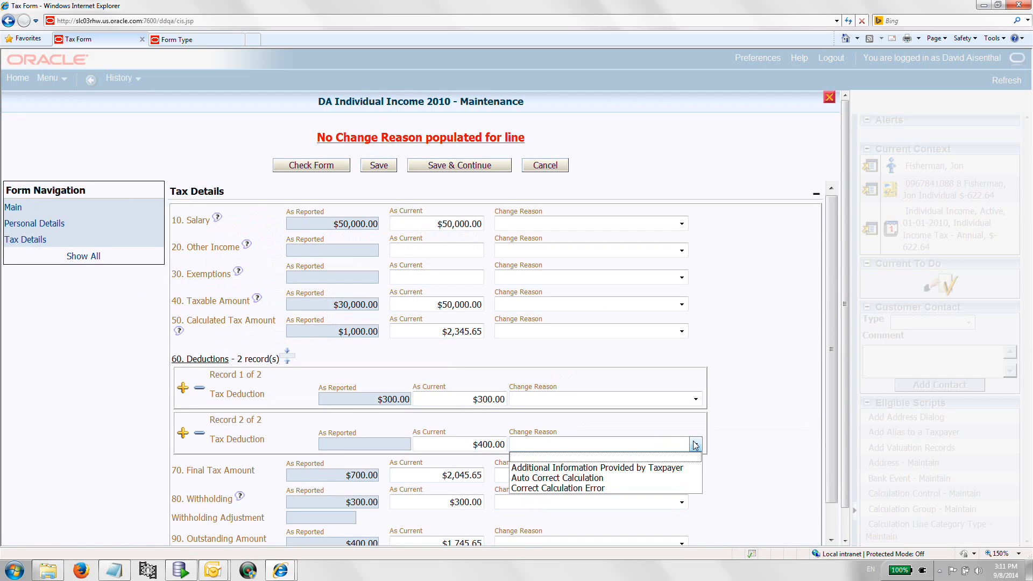
click(642, 469)
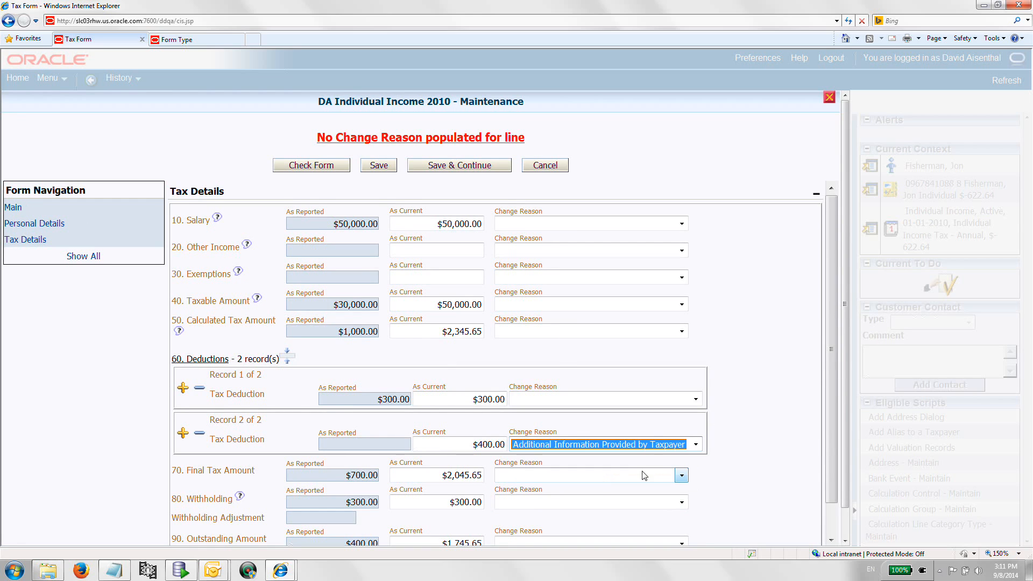
click(377, 171)
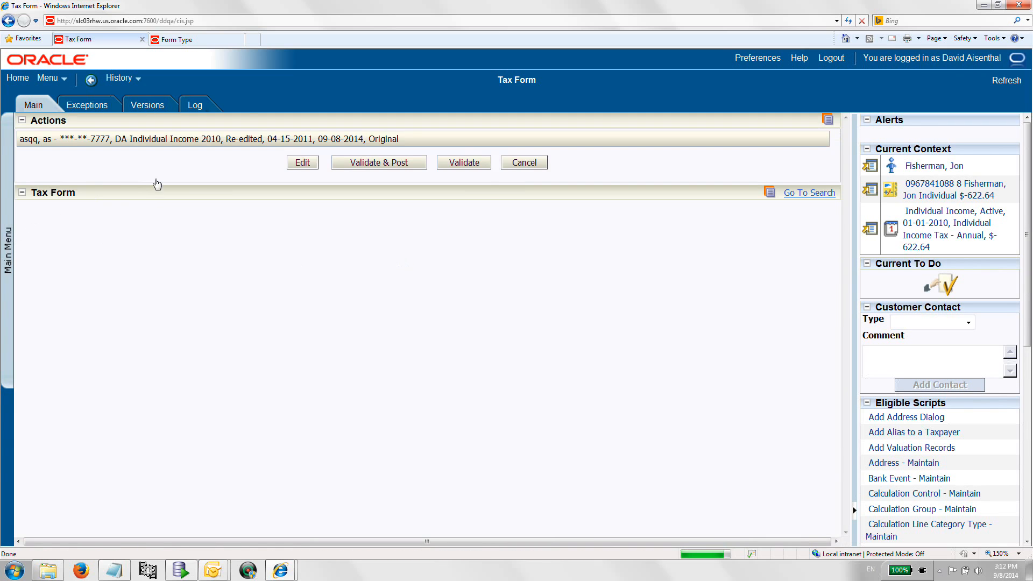
Step: Edit the form, remove the first tax deduction record of 300, and save the form
click(40, 266)
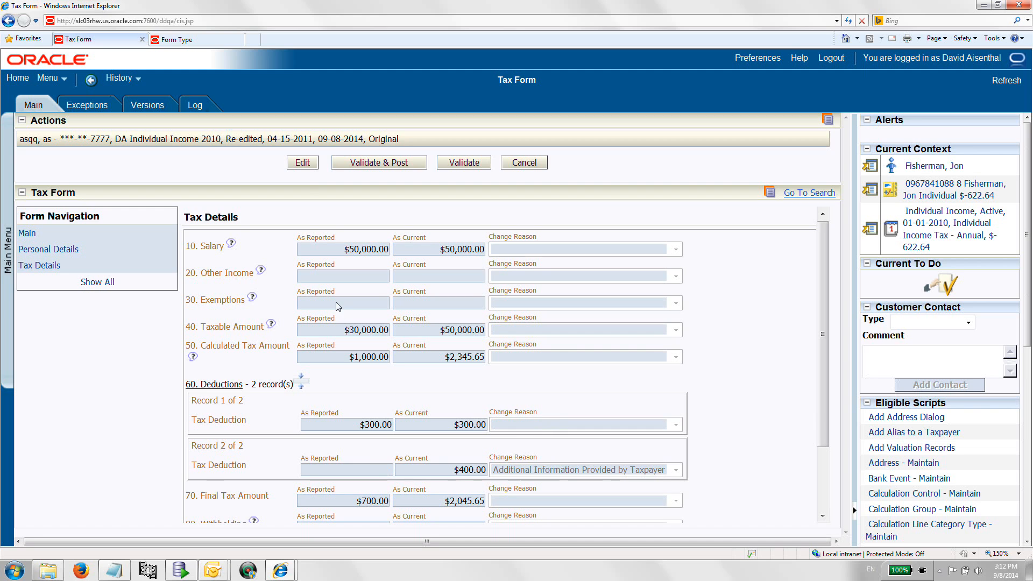
click(304, 165)
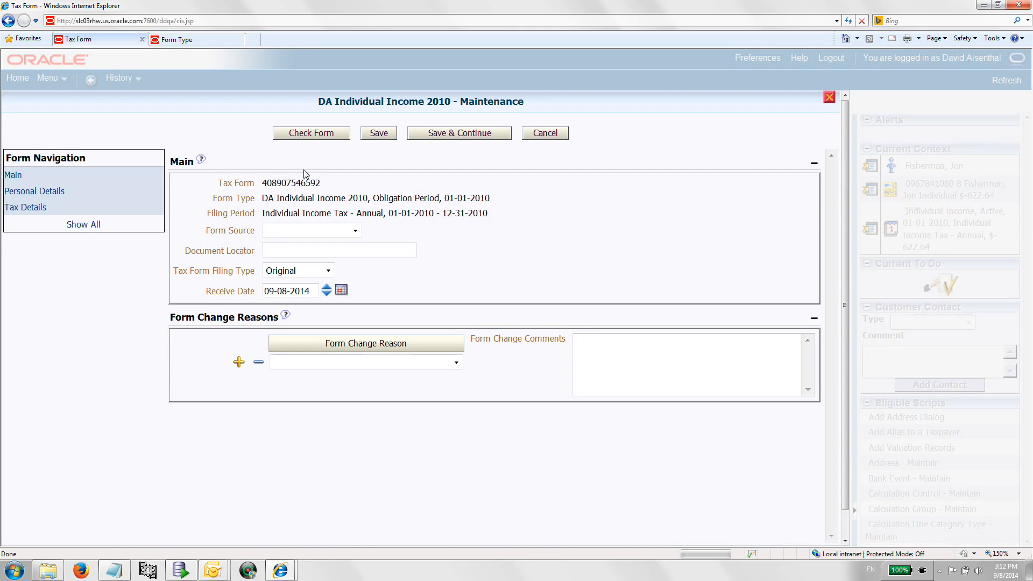
click(38, 209)
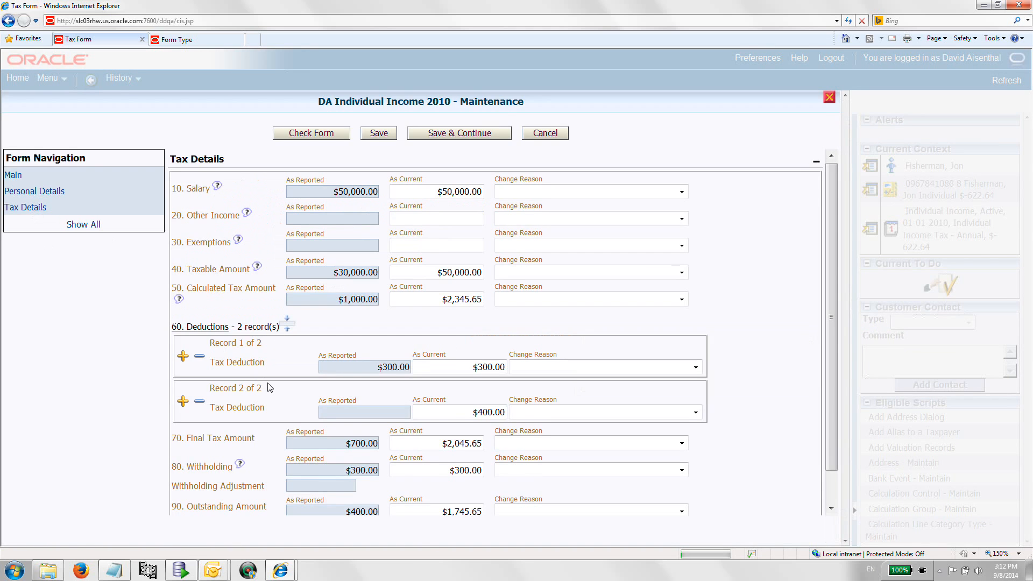
click(199, 359)
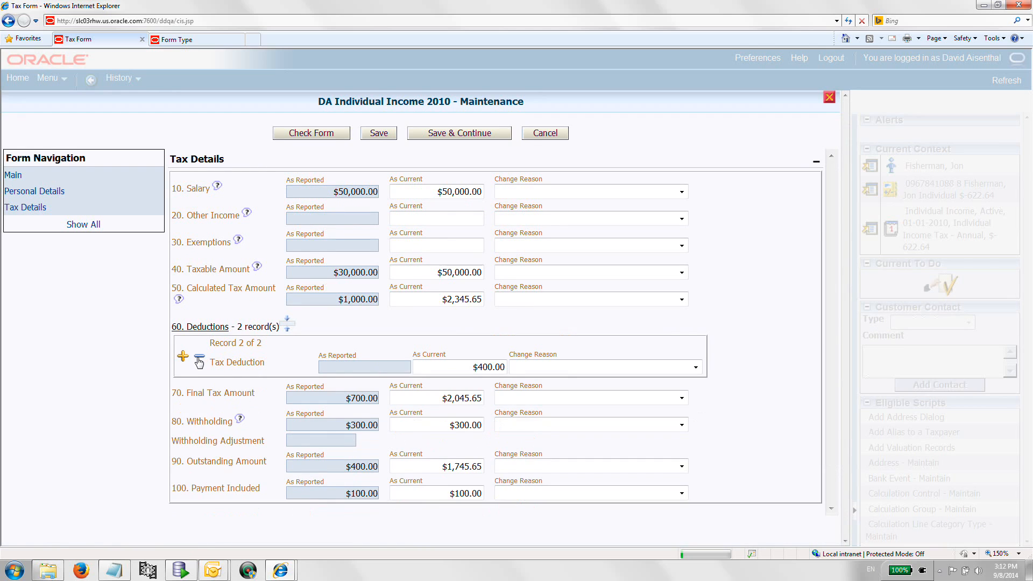
click(379, 134)
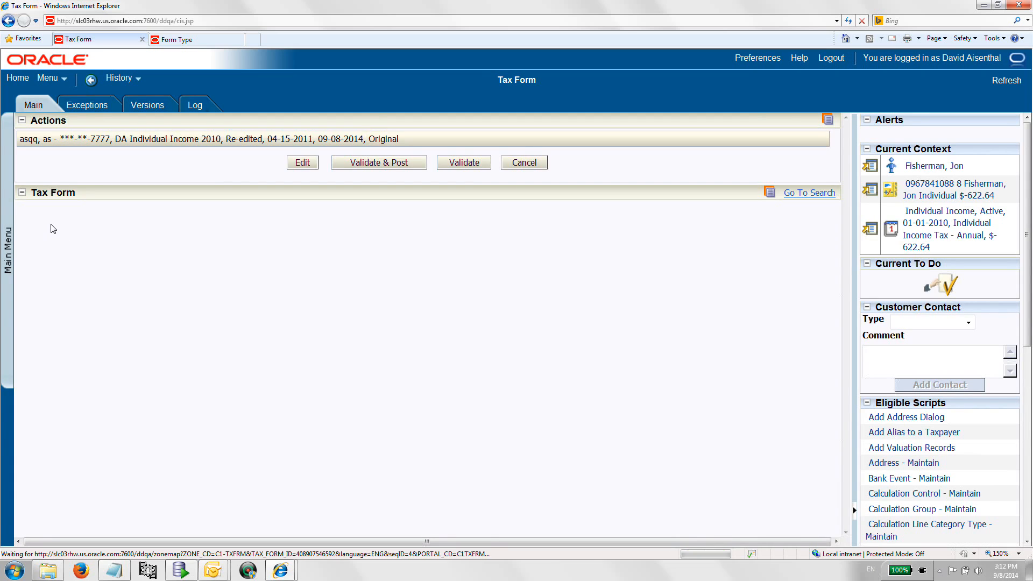
Step: Validate the form and review the recalculated, auto-corrected tax details
click(40, 265)
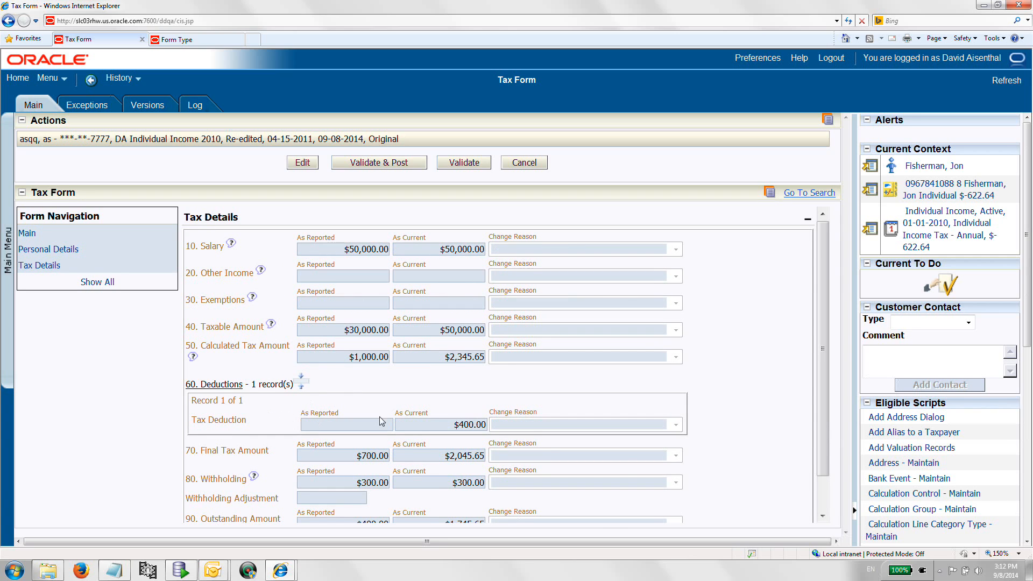
click(451, 167)
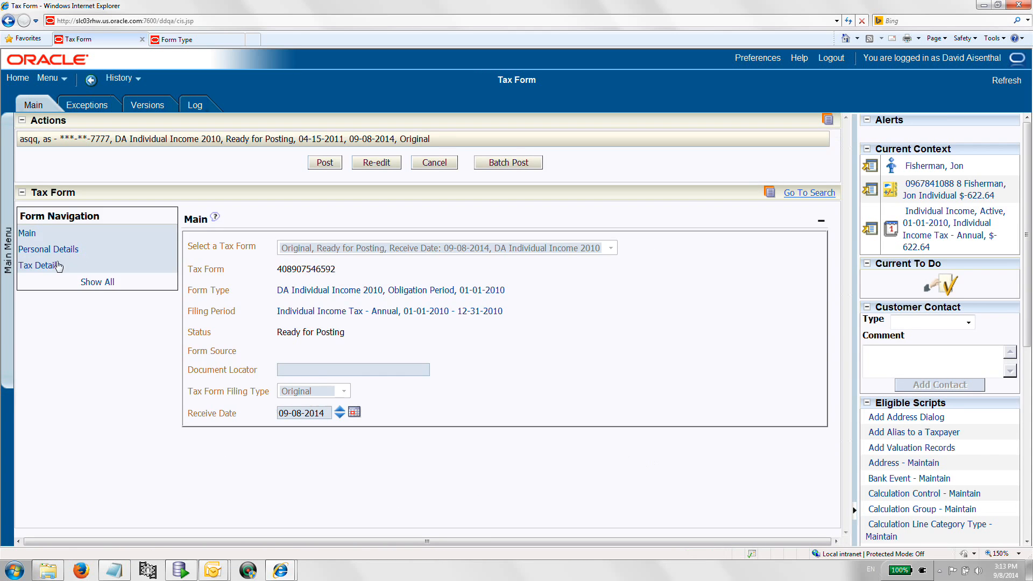
click(53, 270)
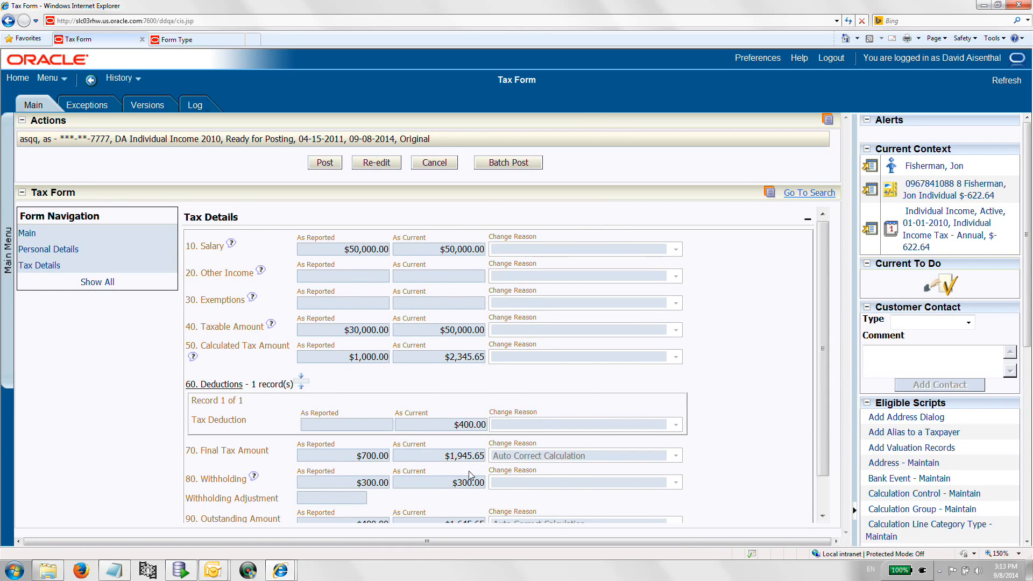
scroll(473, 467, down, 2)
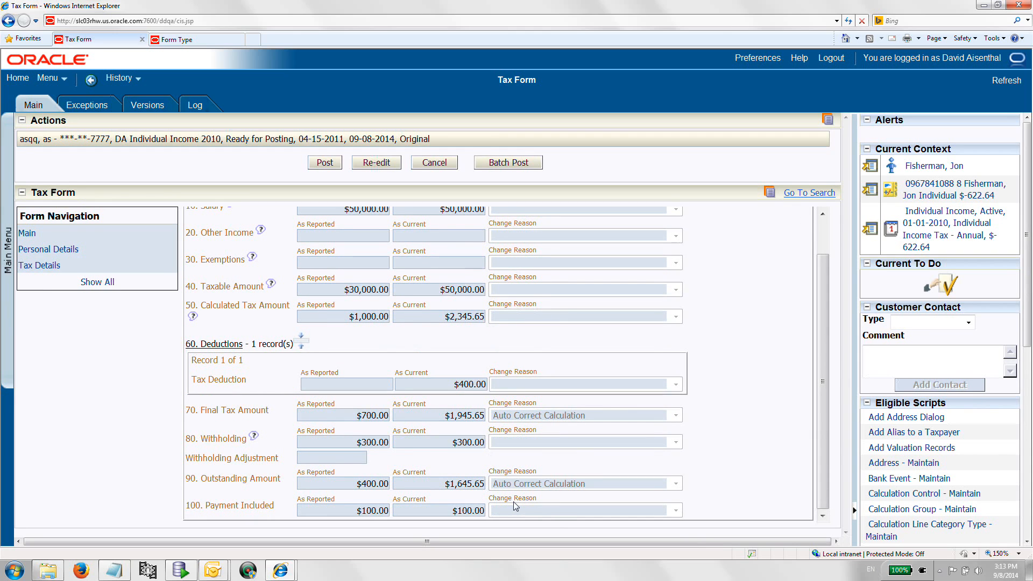
scroll(513, 501, up, 2)
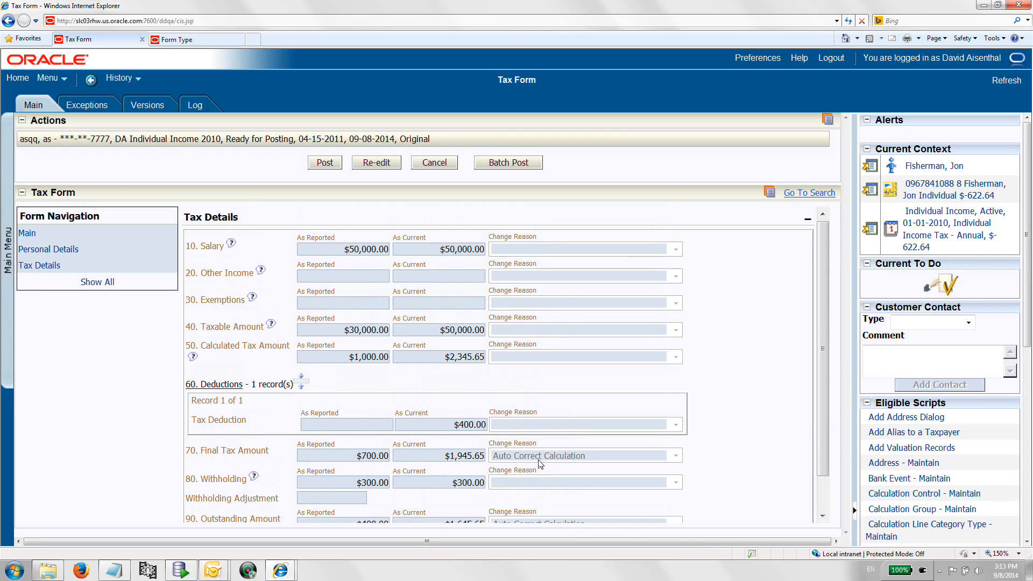